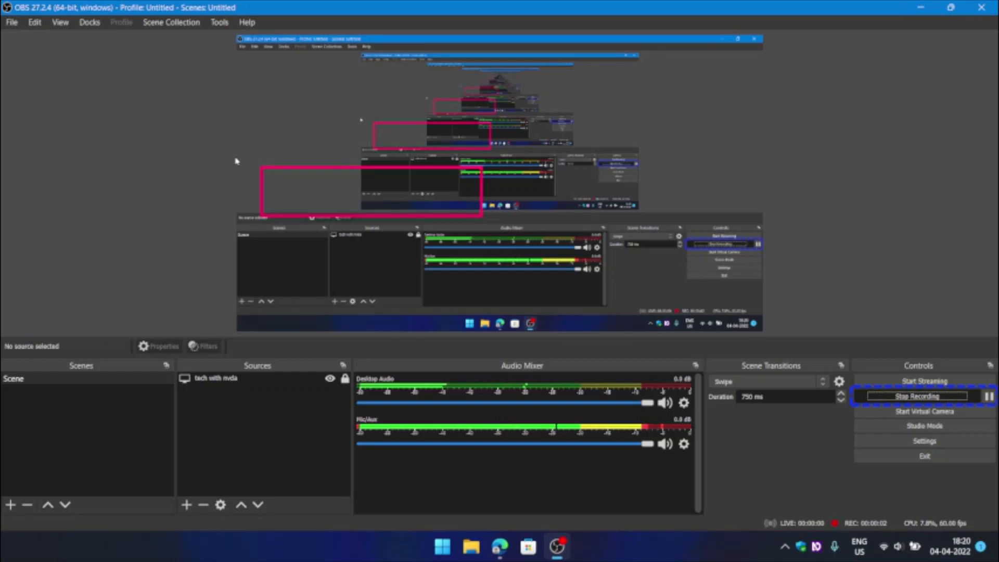
Switch to the Edge browser and start downloading Workstation 16.0 Player for Windows from the VMware page
key("alt+Tab")
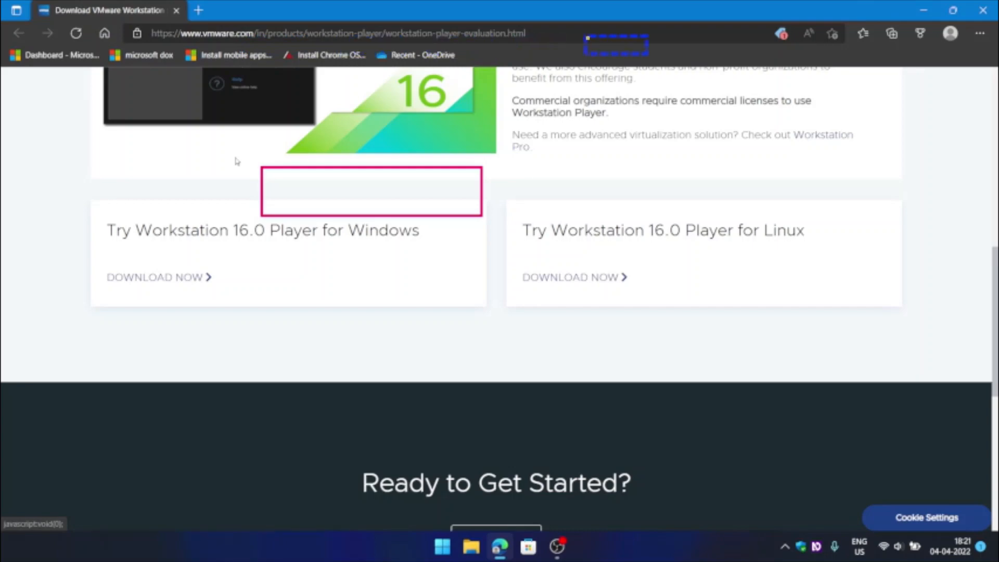
key("Tab")
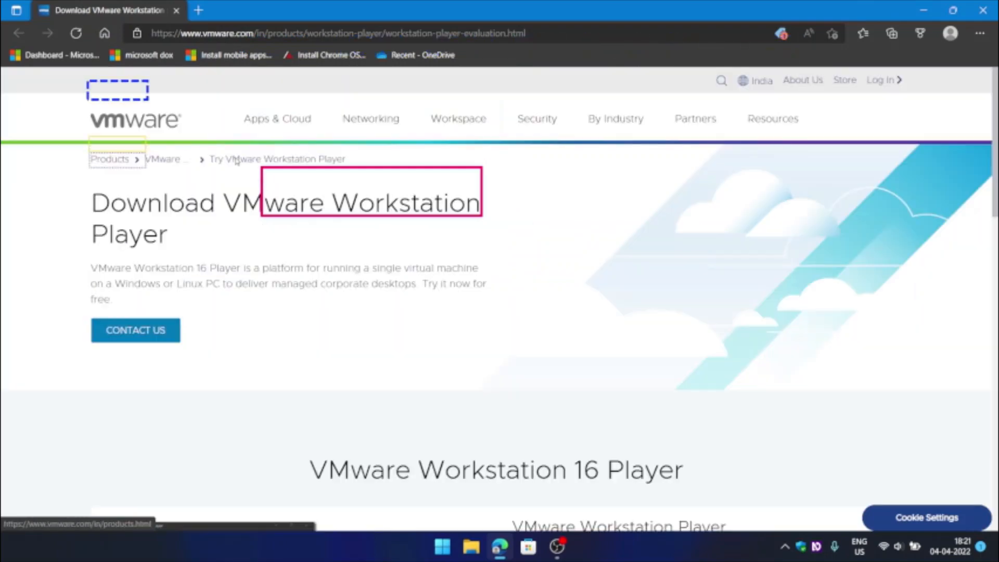
key("Tab")
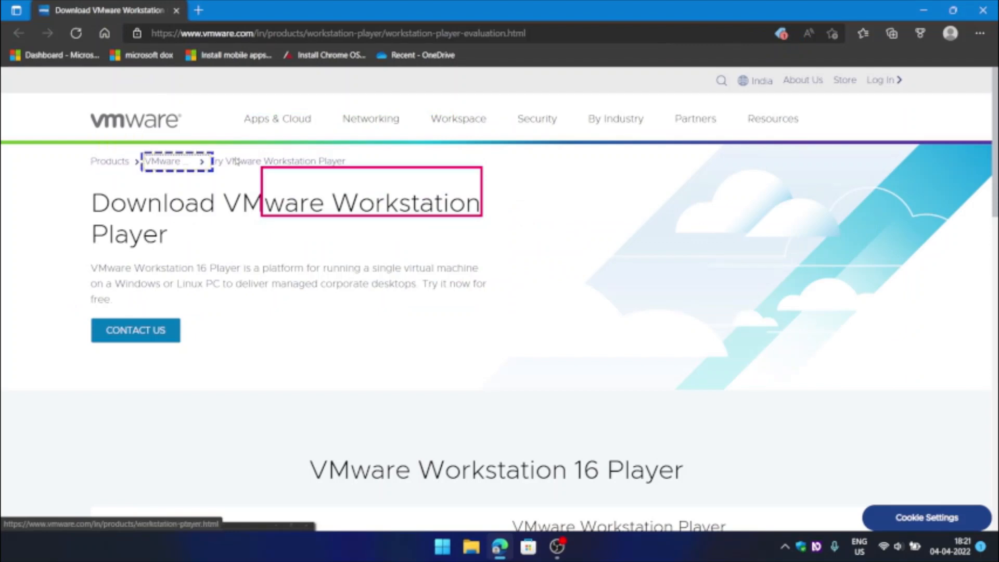
key("Tab")
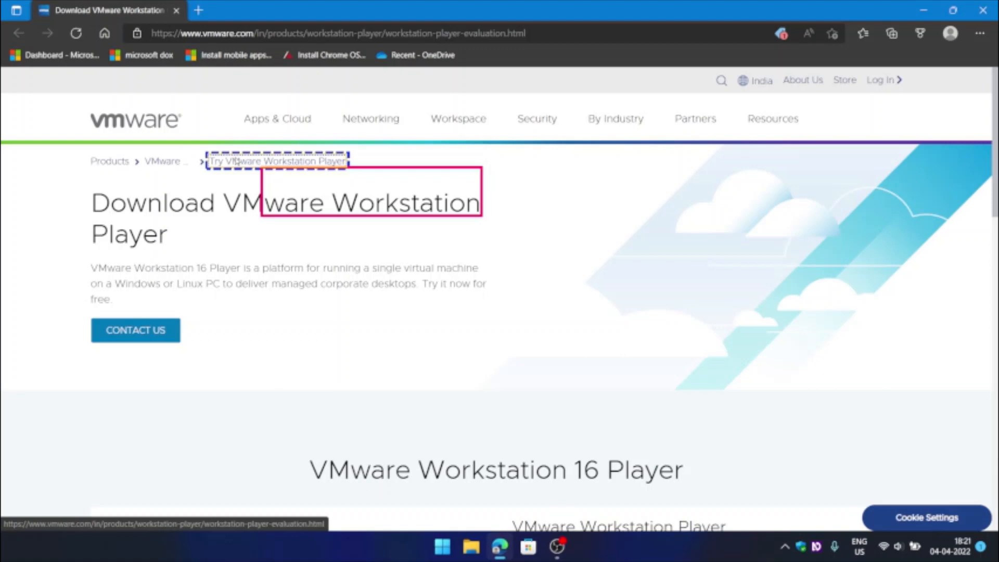
key("Tab")
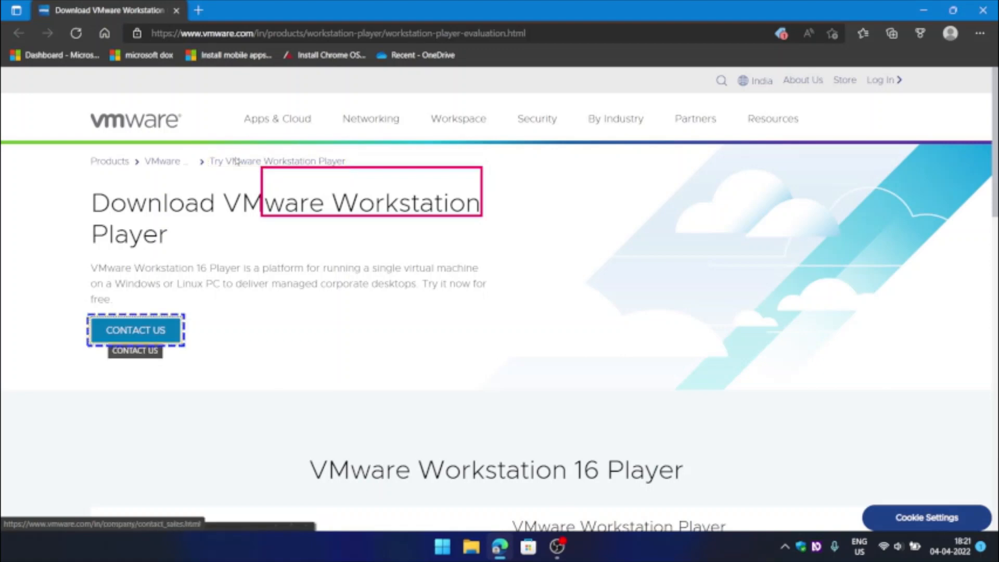
key("Tab")
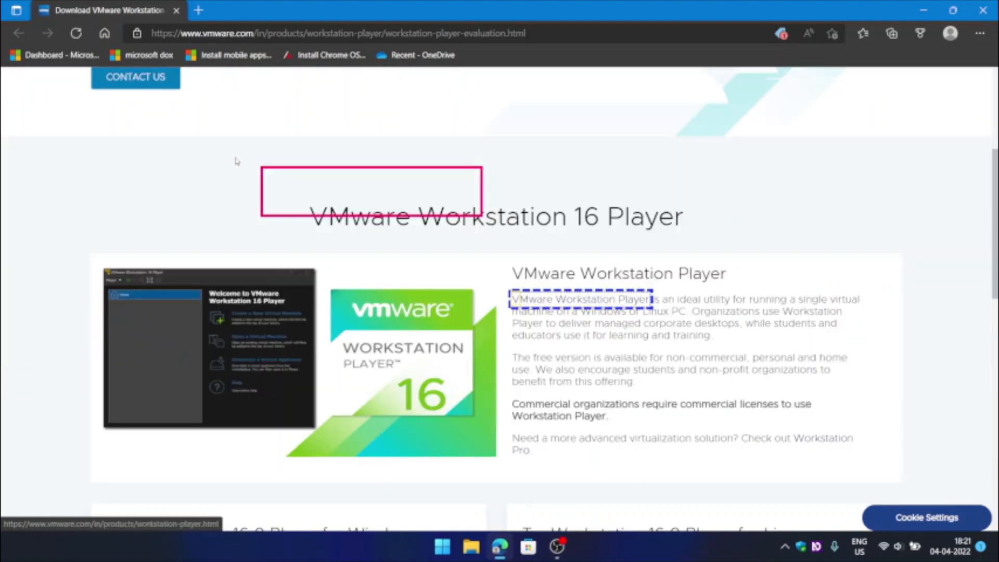
key("Tab")
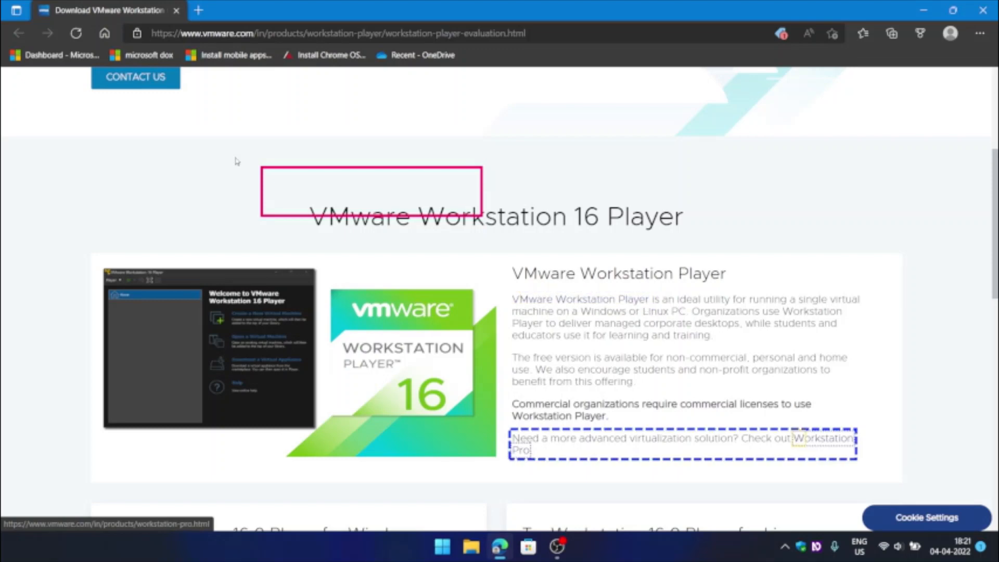
key("Tab")
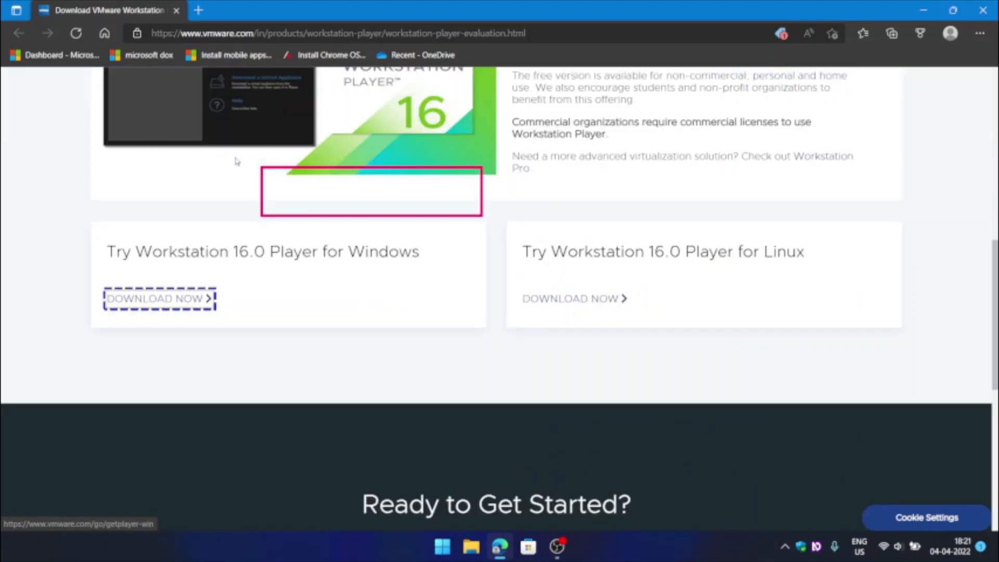
key("Return")
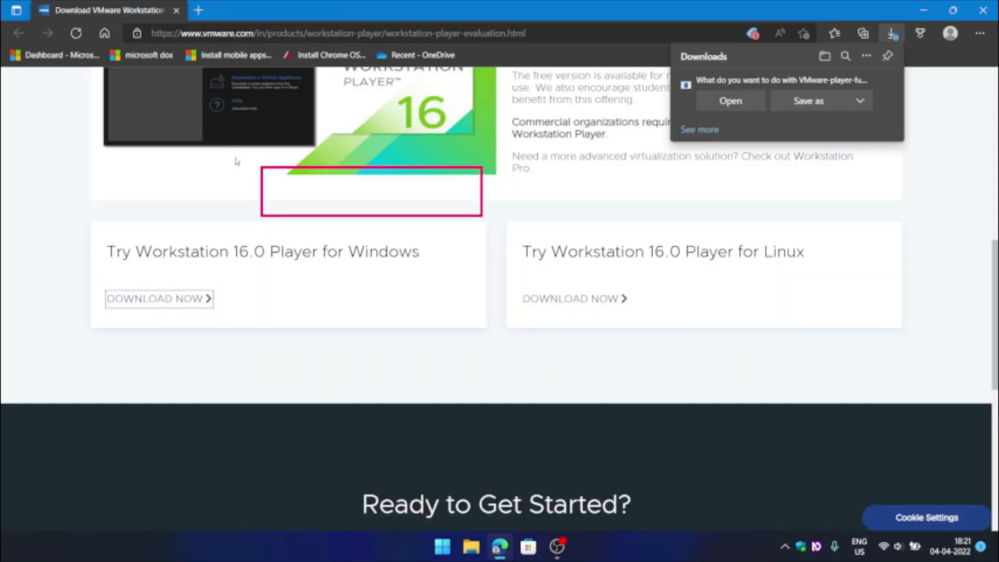
Save the installer to the Downloads folder as VMware-player-full-16.2.3-19376536
key("Tab")
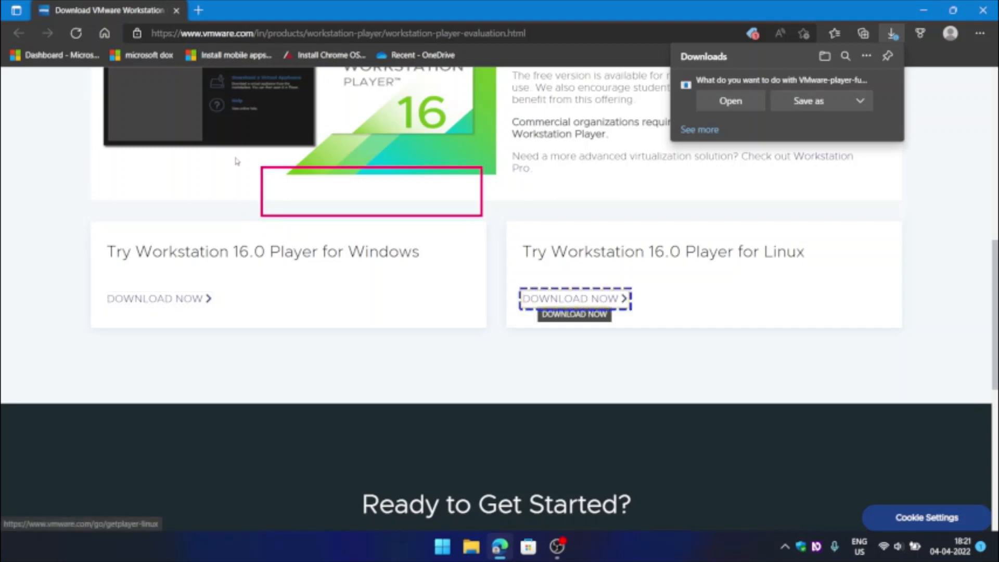
key("F6")
key("F6")
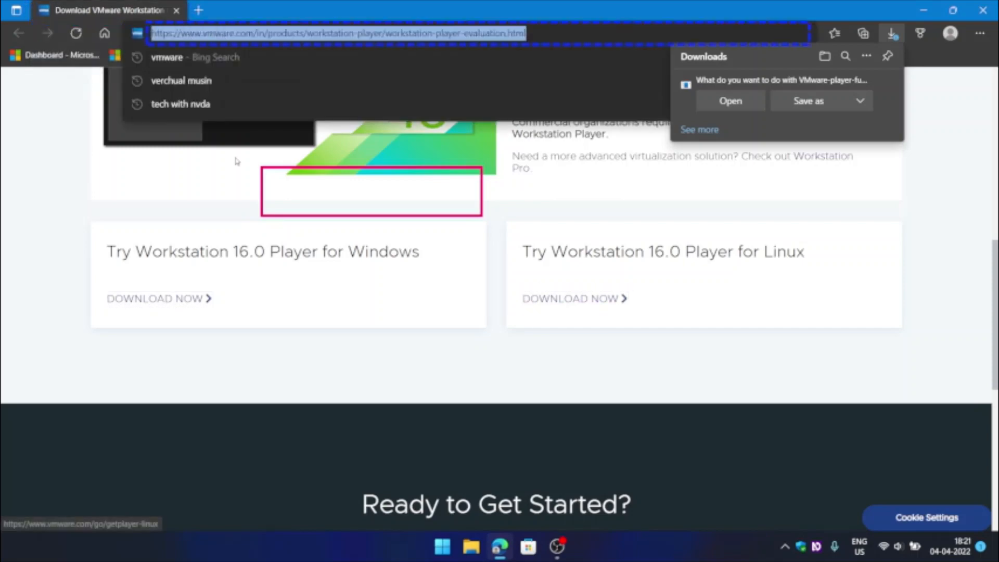
key("F6")
key("F6")
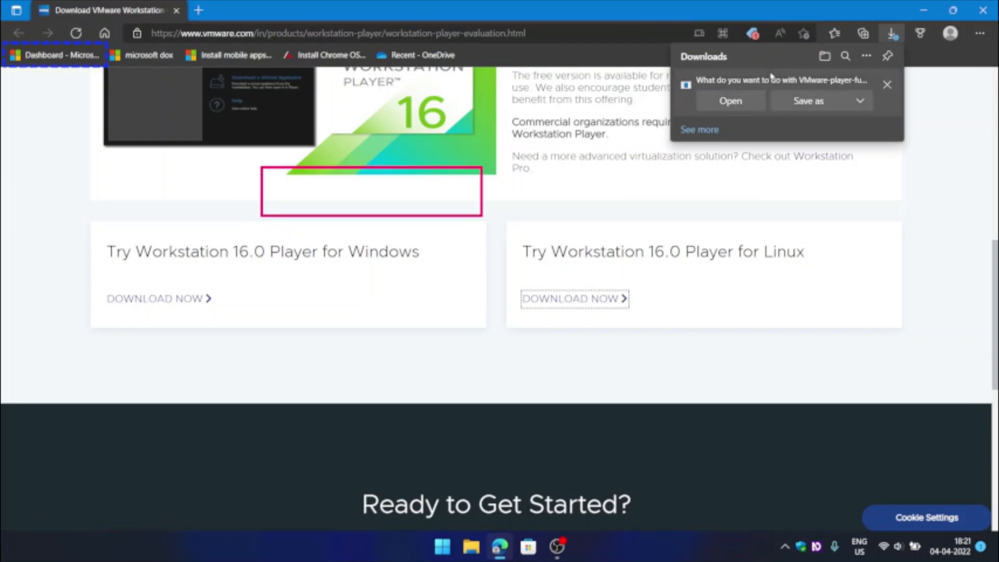
left_click(818, 101)
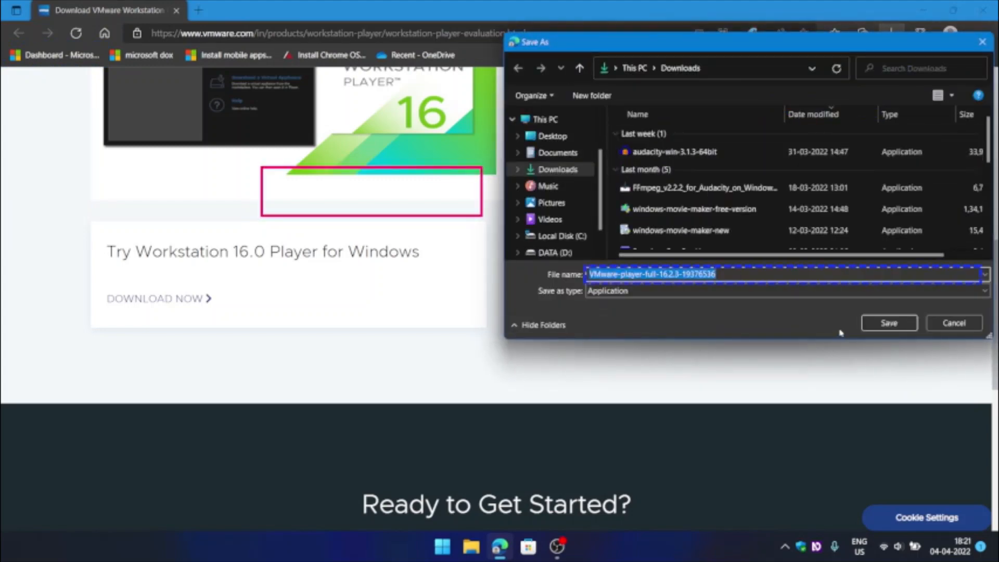
left_click(890, 320)
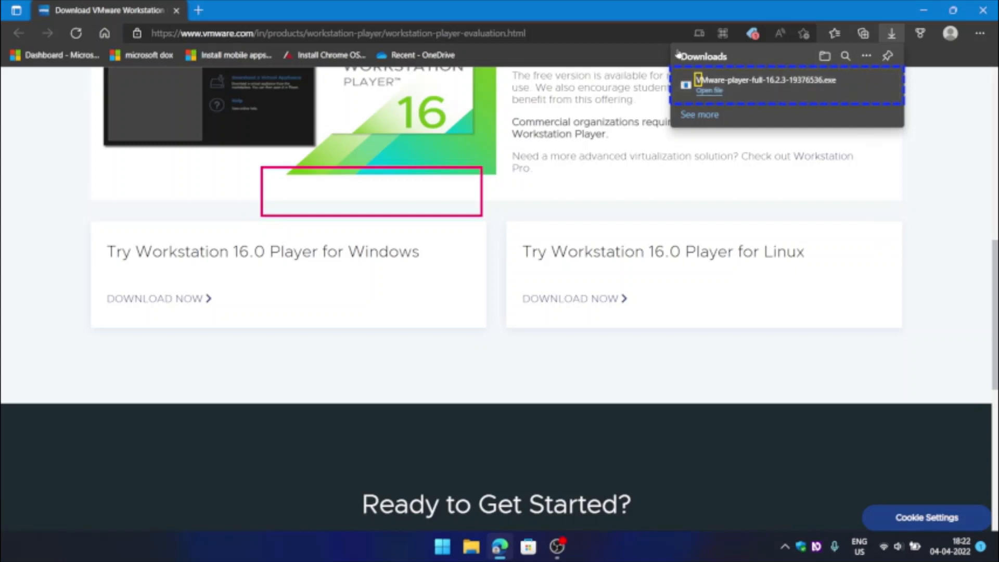
Run the downloaded VMware Player installer and continue past the setup wizard's welcome page
left_click(705, 91)
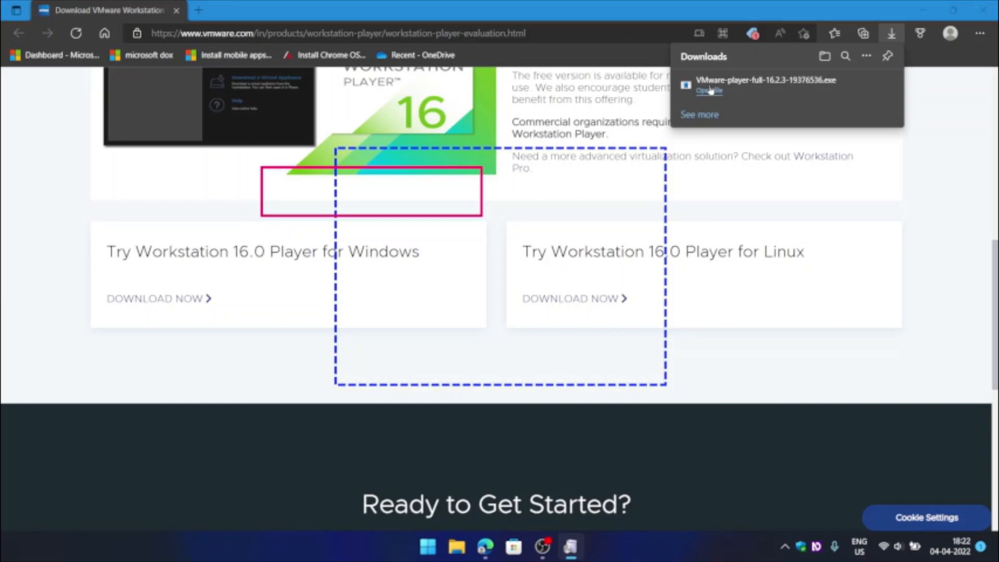
left_click(710, 90)
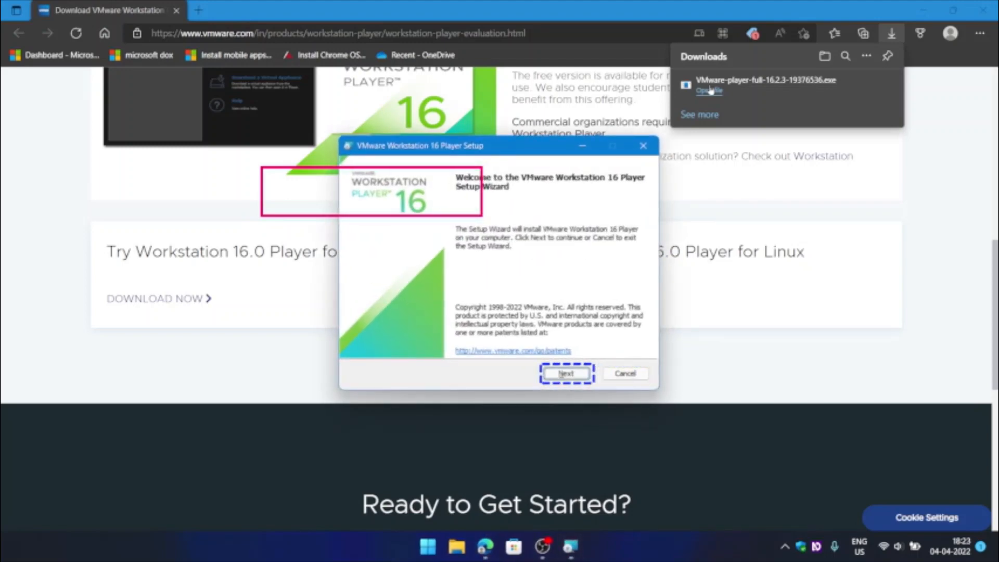
key("Tab")
key("Tab")
key("Tab")
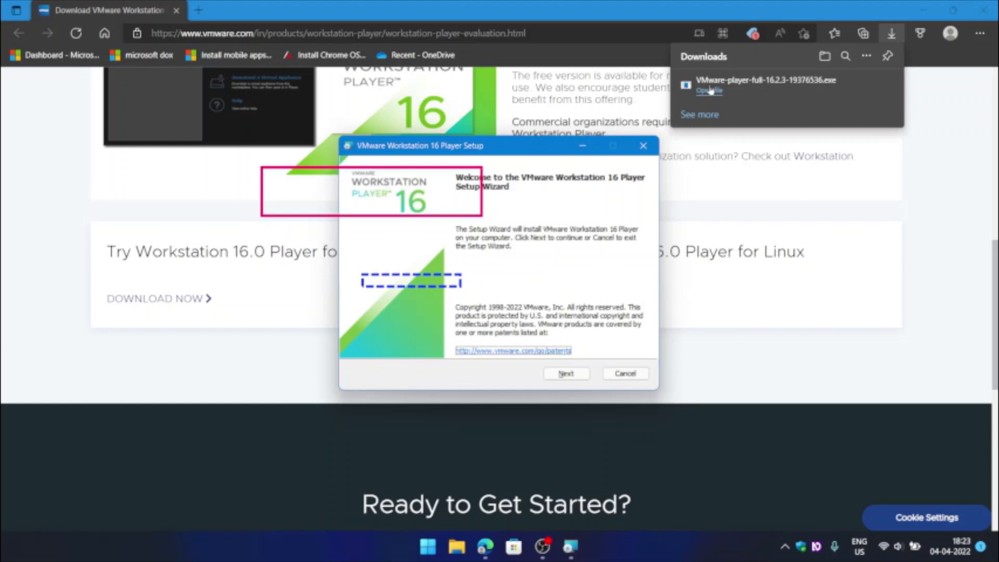
key("Tab")
key("Tab")
key("Tab")
key("Tab")
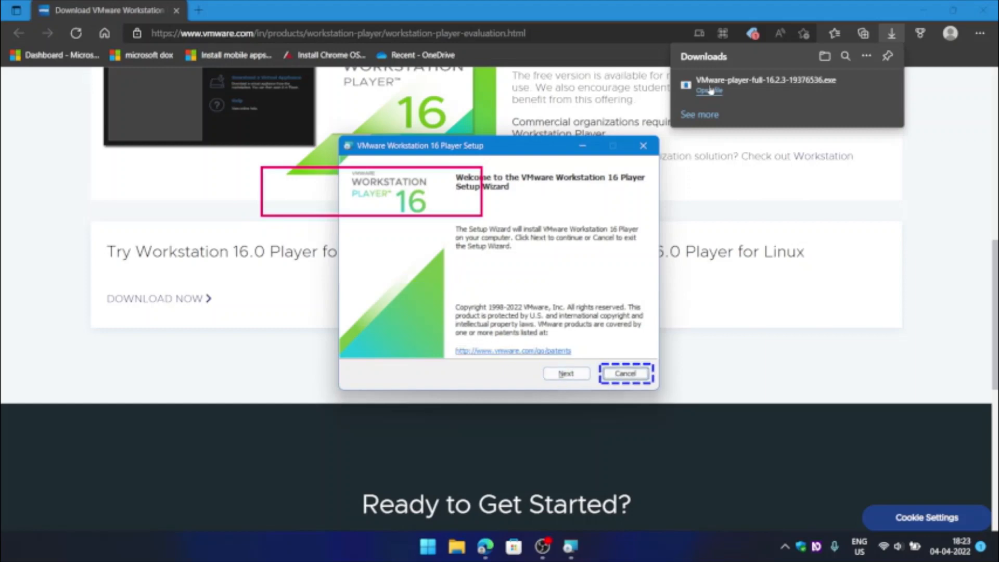
key("Return")
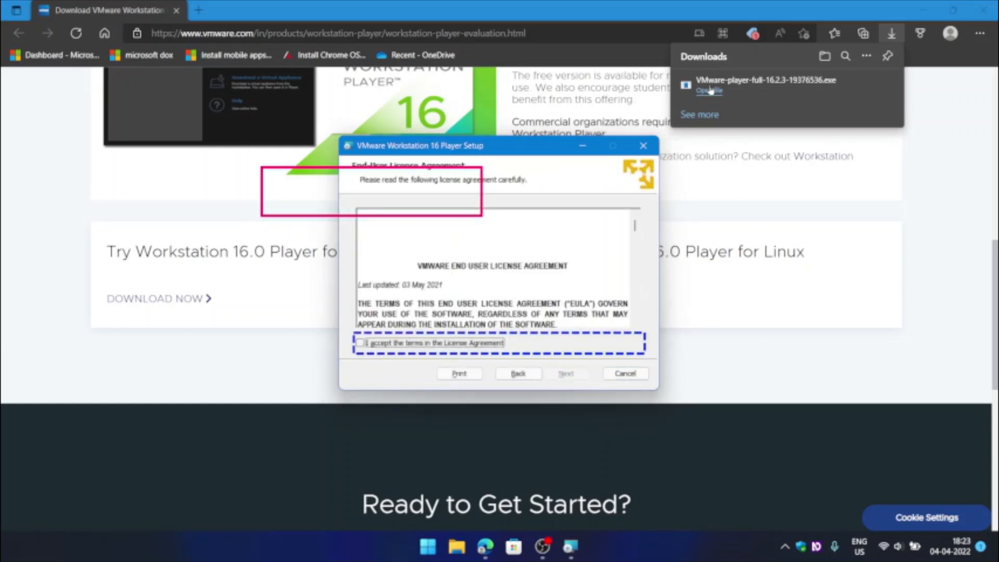
Accept the terms of the VMware End User License Agreement and continue to the Custom Setup page
key("Tab")
key("Tab")
key("Tab")
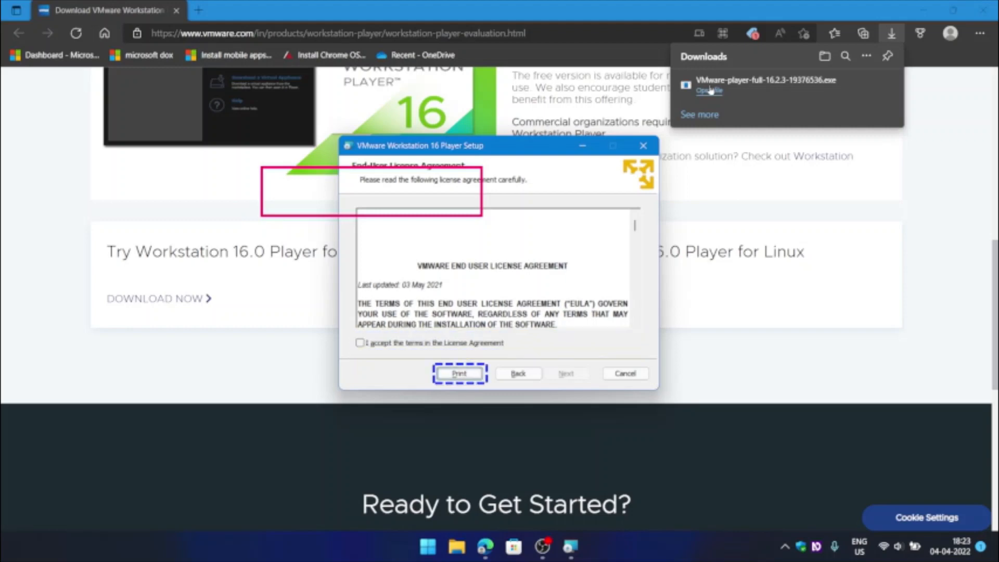
key("Tab")
key("Tab")
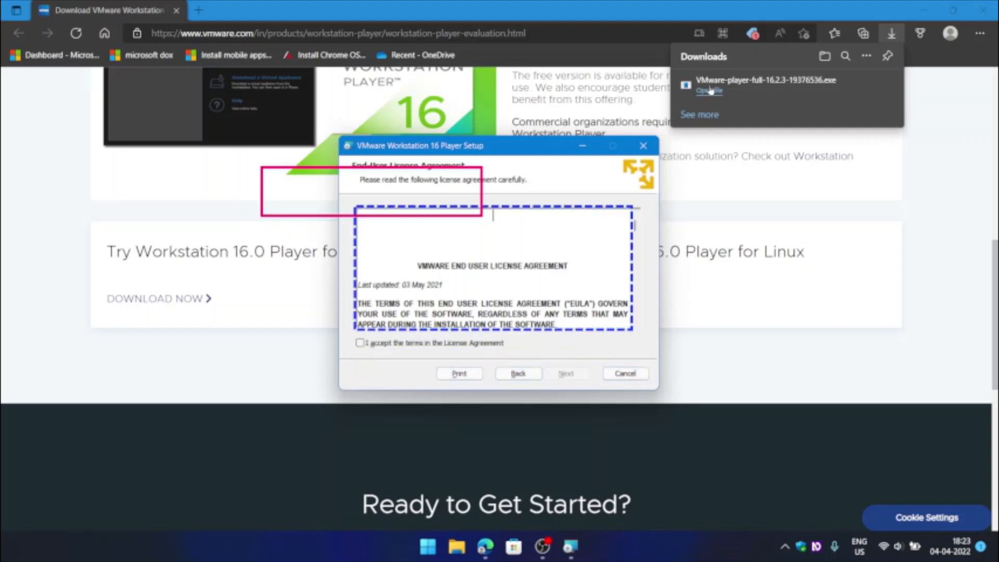
key("space")
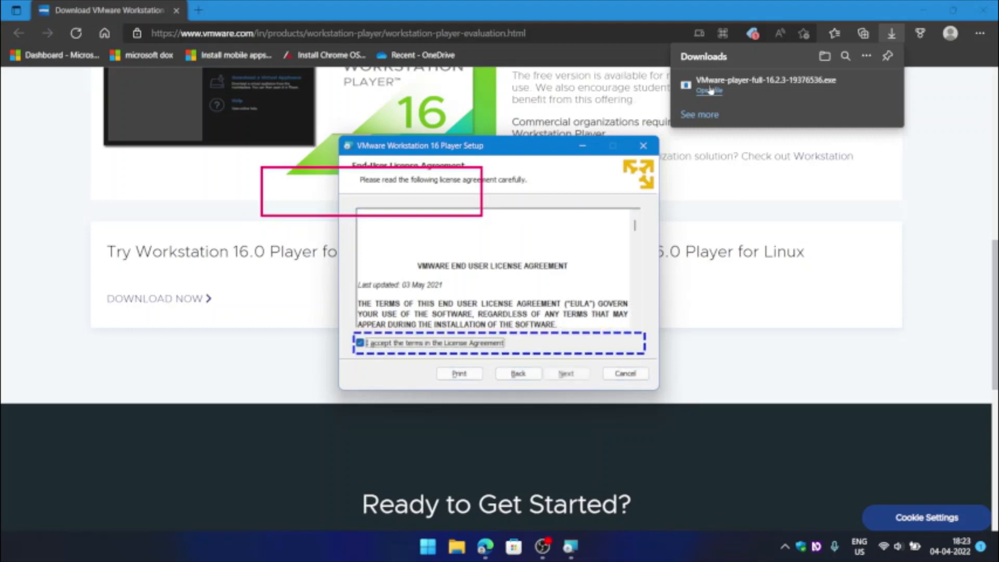
key("Tab")
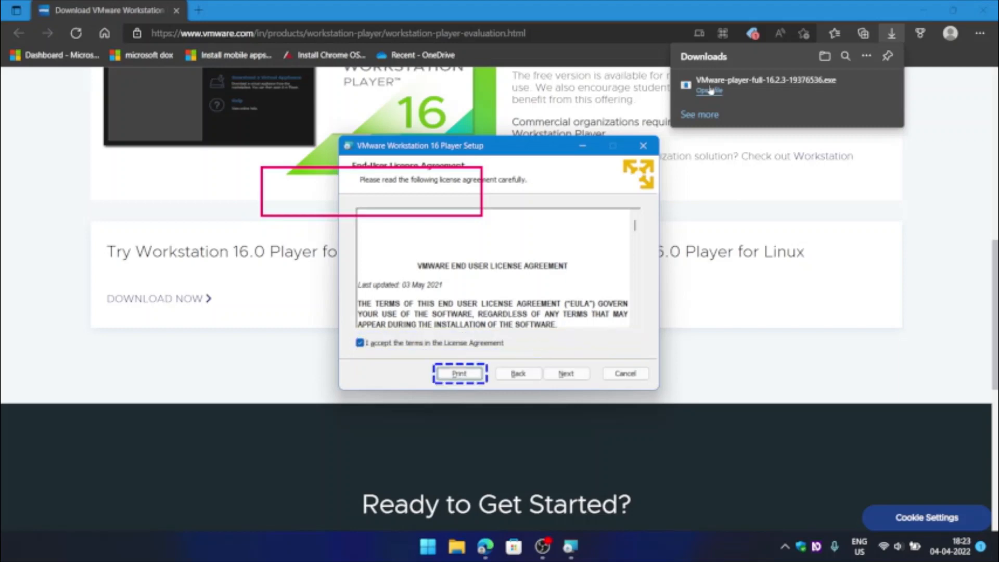
key("Tab")
key("Tab")
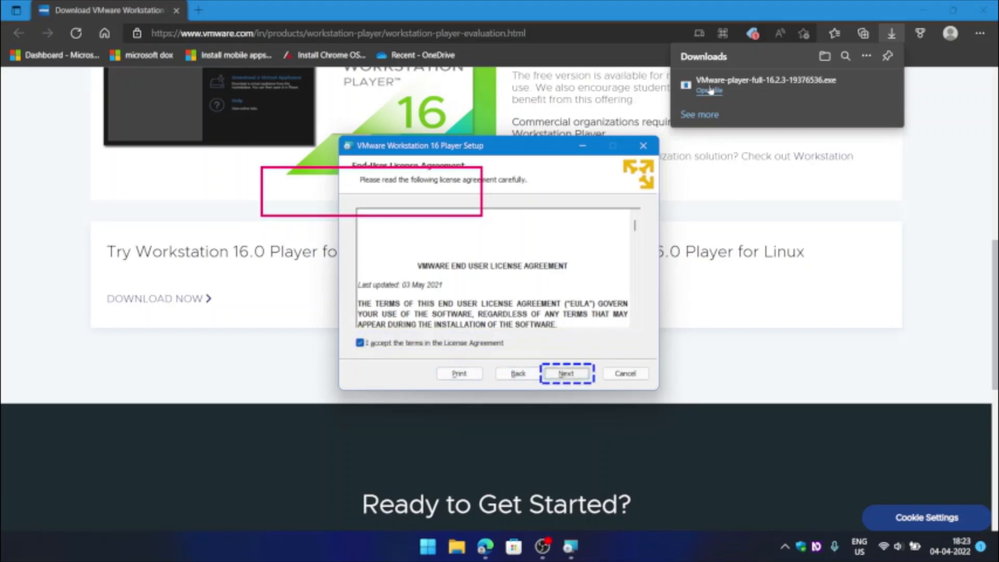
key("Return")
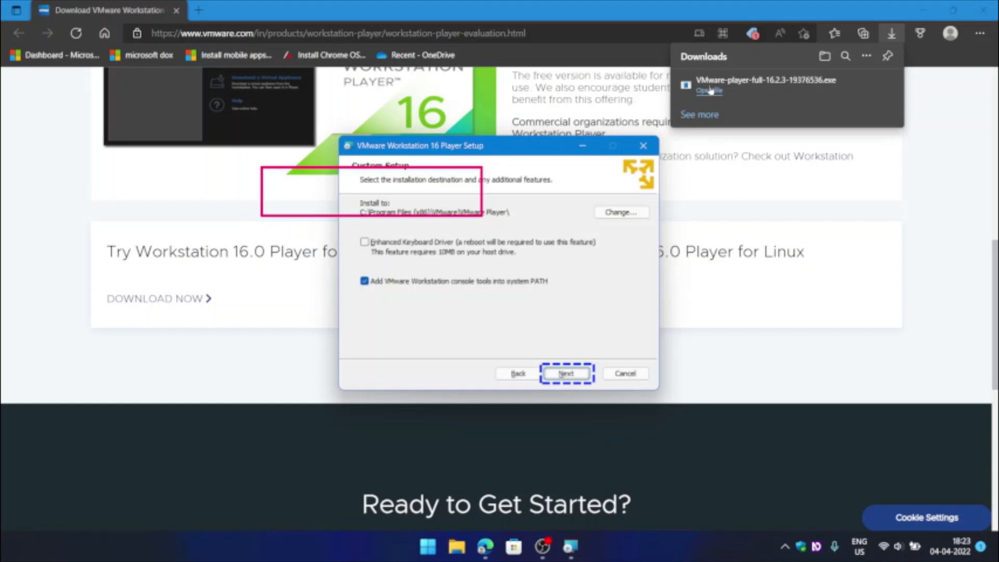
Enable the Enhanced Keyboard Driver, leave the console tools PATH option on, and continue to User Experience Settings
key("Tab")
key("Tab")
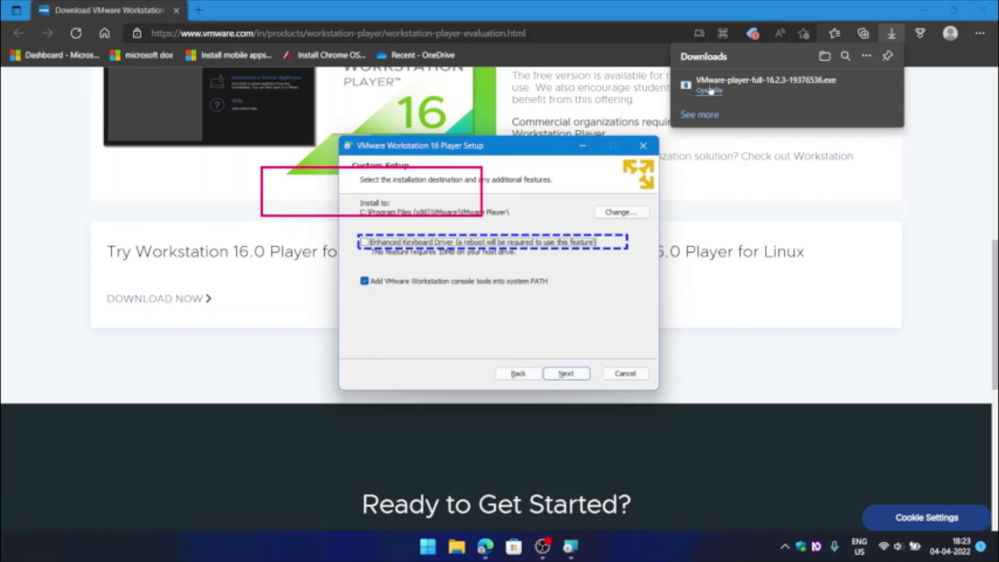
key("space")
key("Tab")
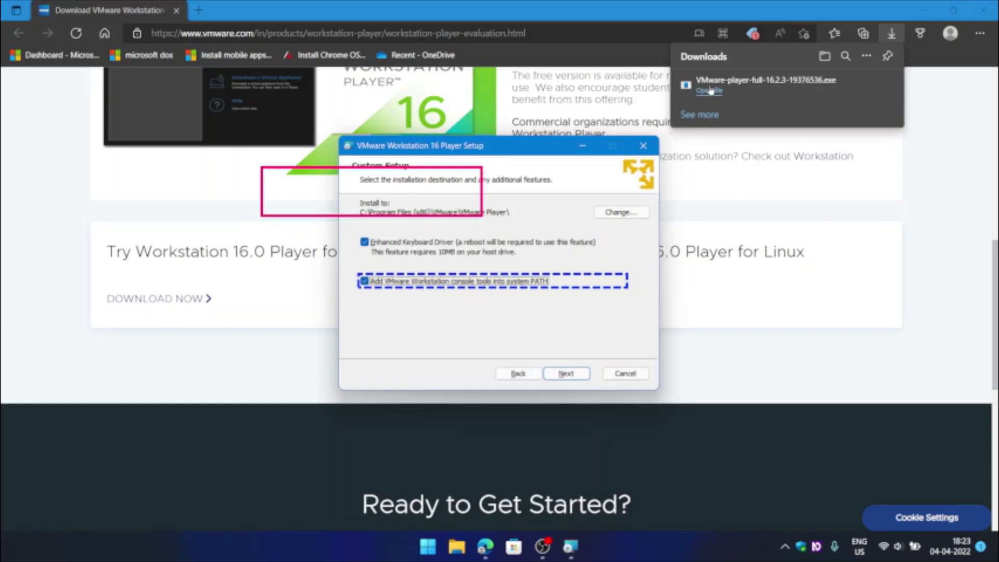
key("Tab")
key("Tab")
key("Tab")
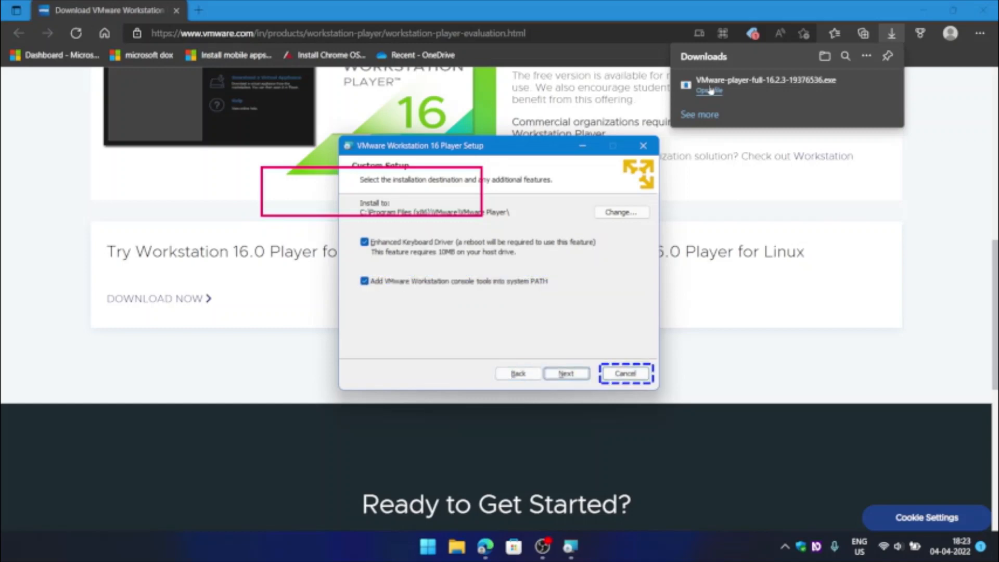
key("Return")
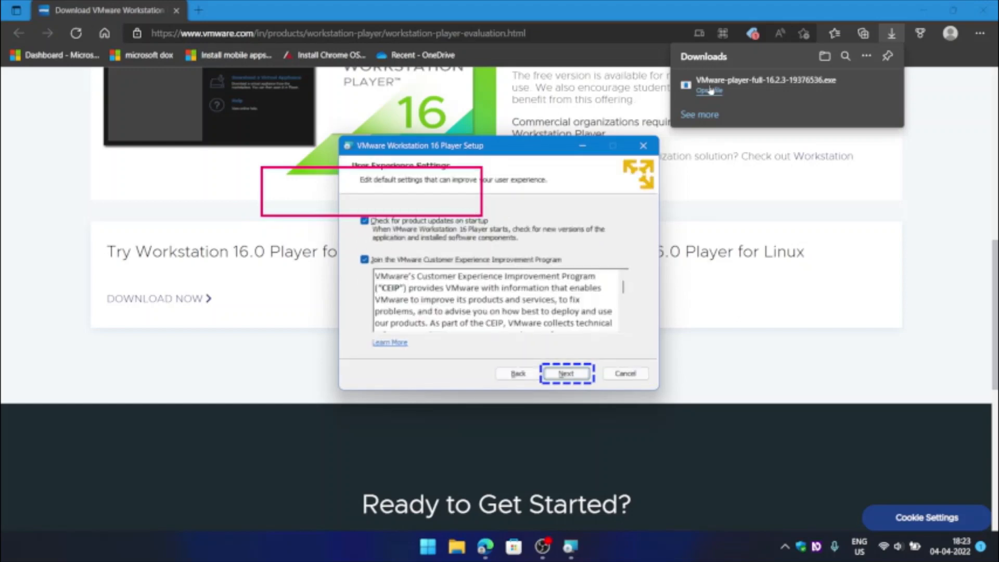
Opt out of the VMware Customer Experience Improvement Program, keep startup update checks on, and continue to the Shortcuts page
key("Tab")
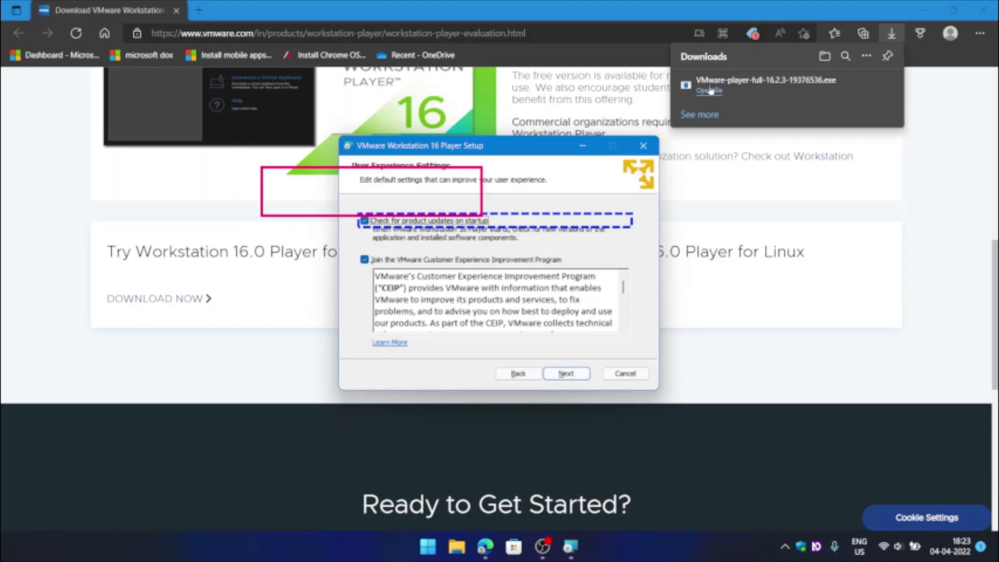
key("Tab")
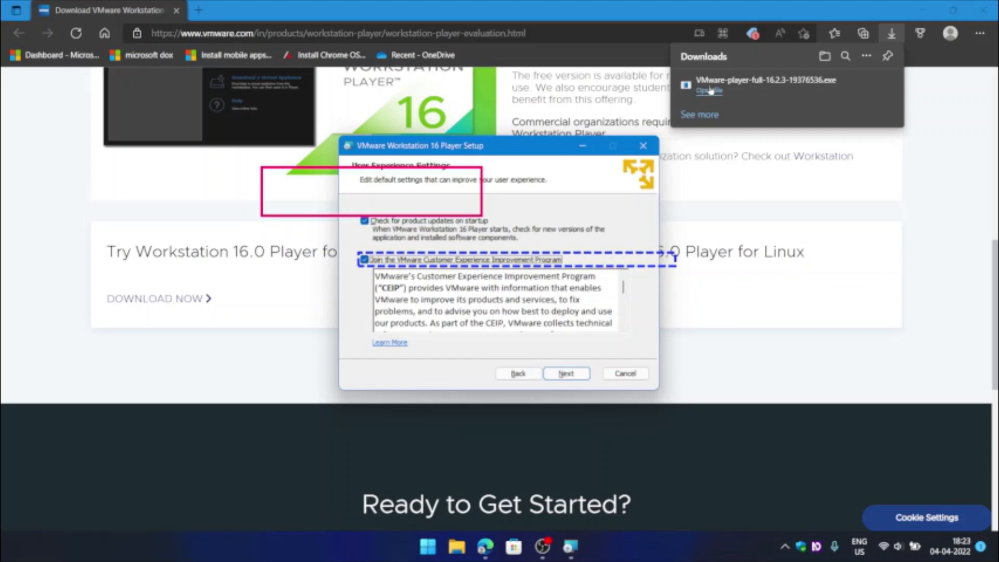
key("space")
key("Tab")
key("Tab")
key("Tab")
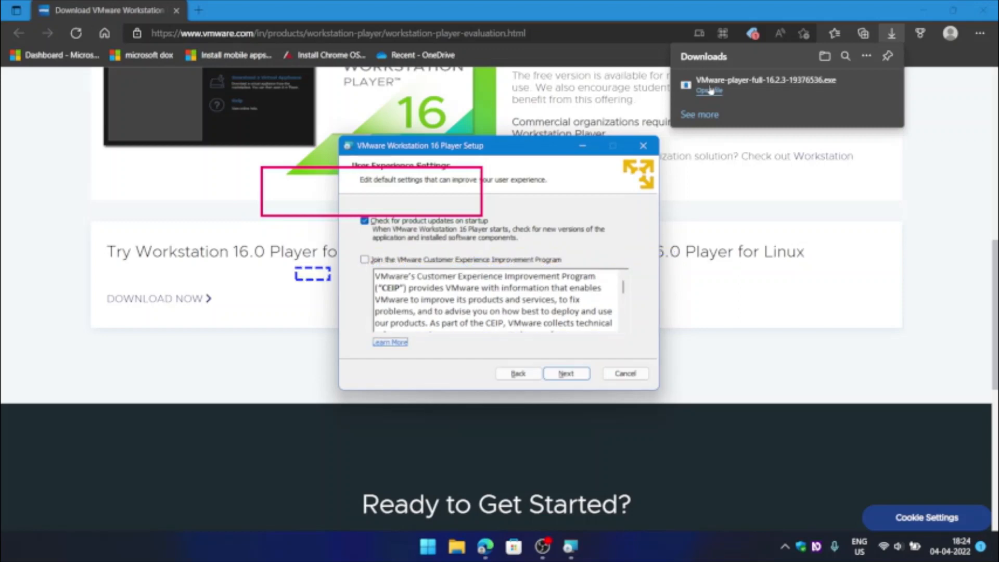
key("Tab")
key("Tab")
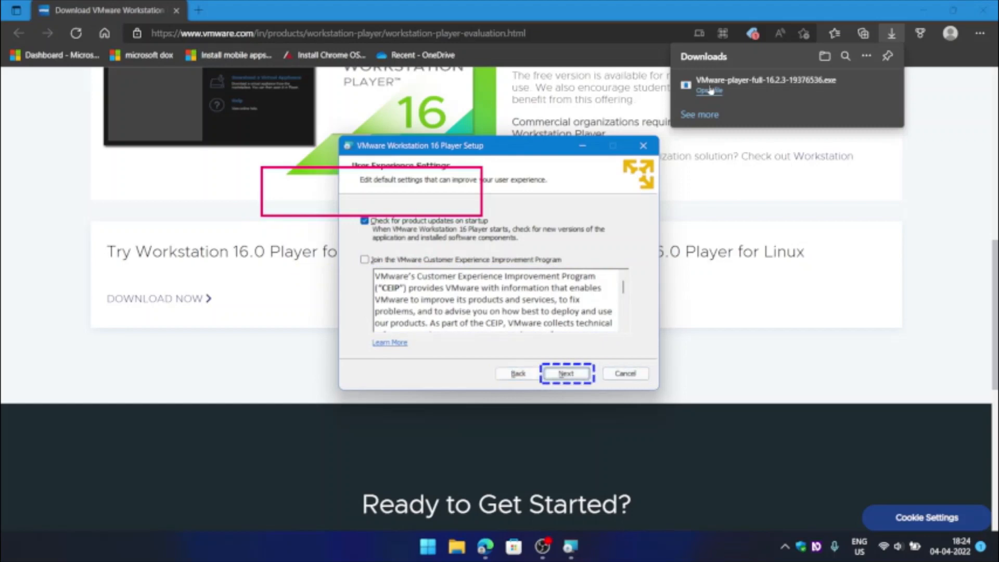
key("Return")
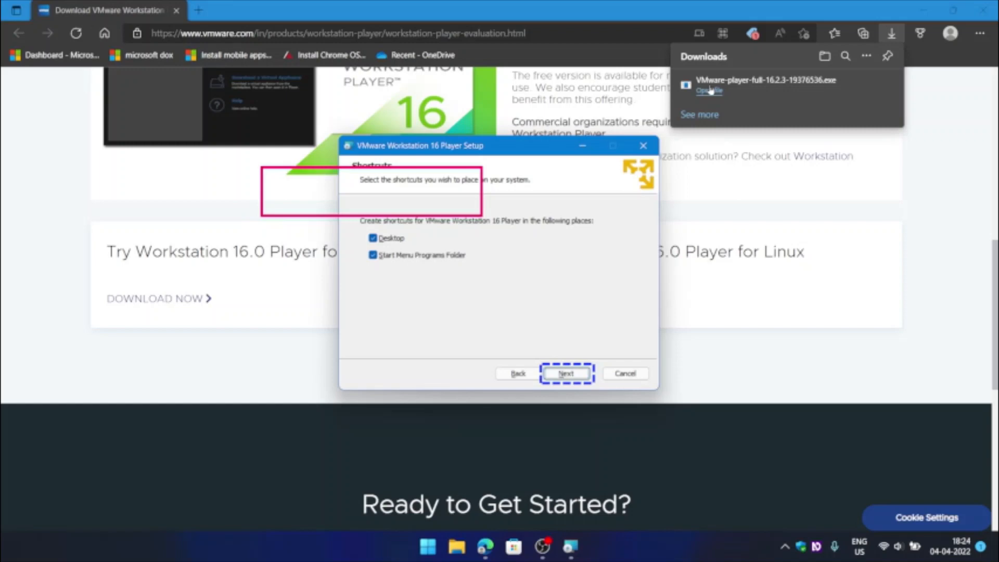
Keep both the Desktop and Start Menu Programs Folder shortcuts enabled and start the VMware Workstation 16 Player installation
key("Tab")
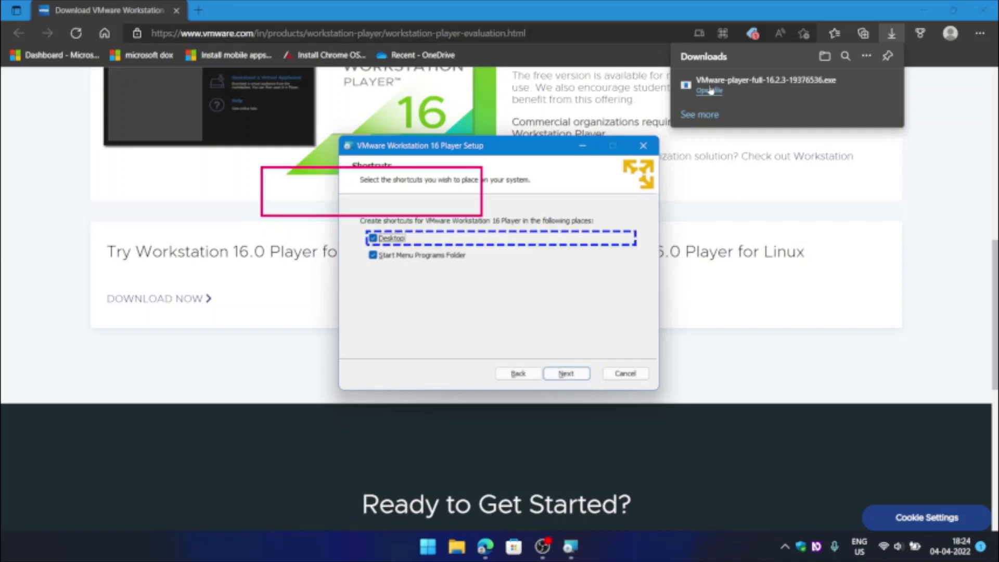
key("Tab")
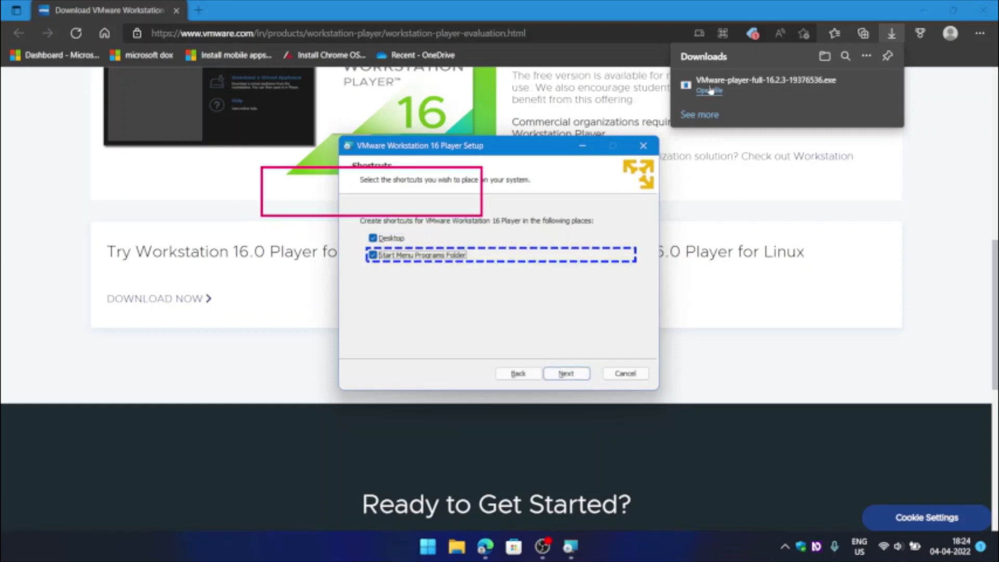
key("Tab")
key("Tab")
key("Tab")
key("shift+Tab")
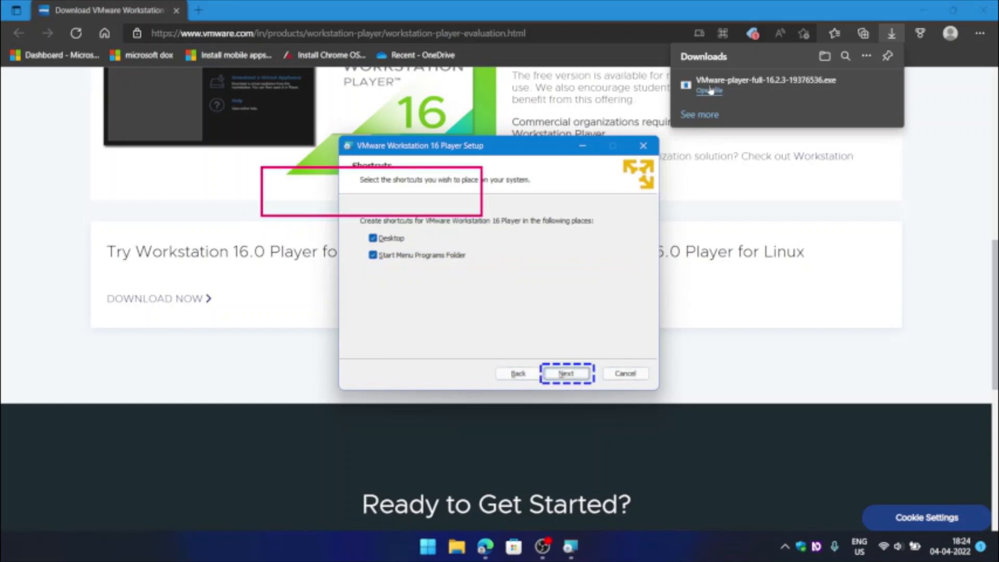
key("Return")
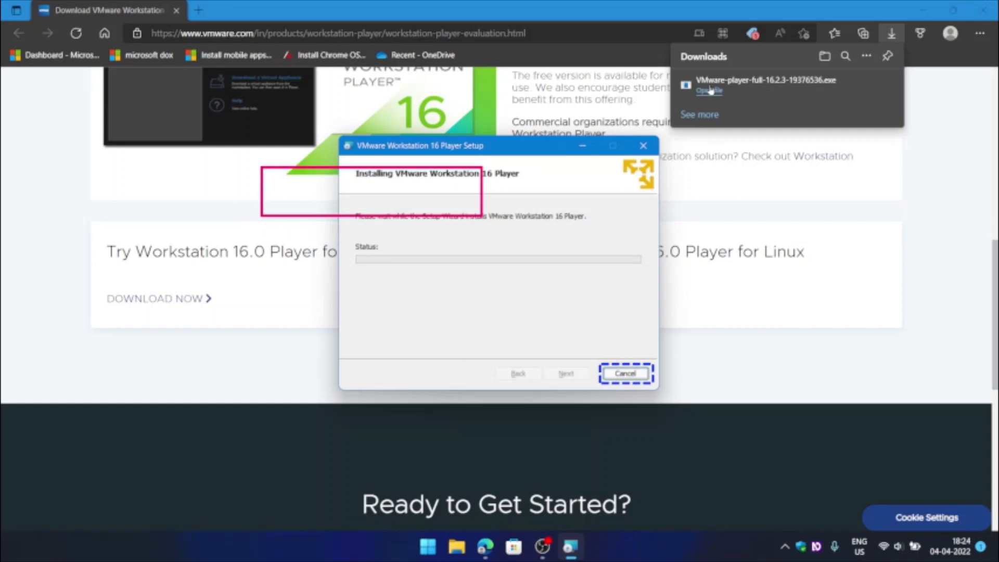
key("alt+Tab")
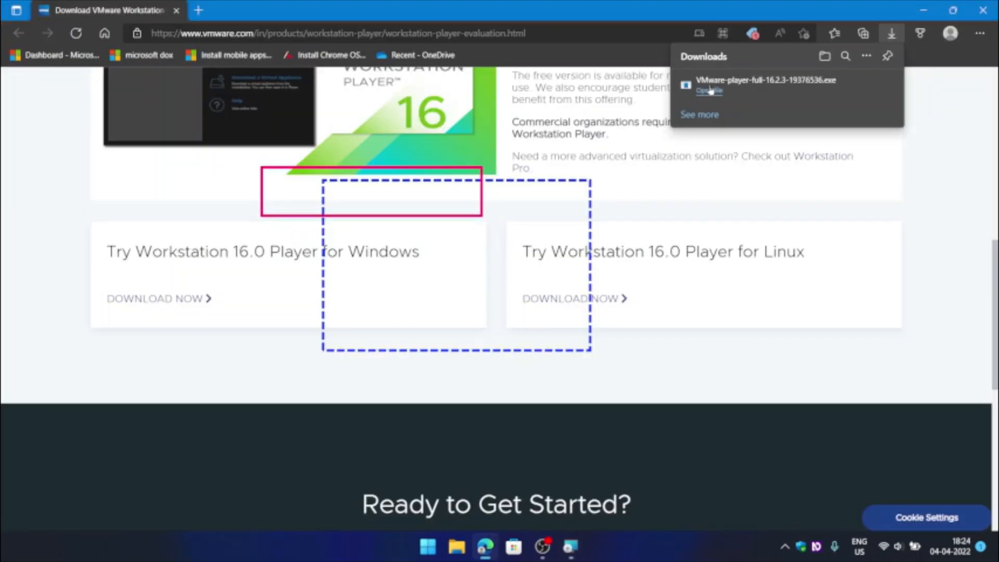
key("ctrl+l")
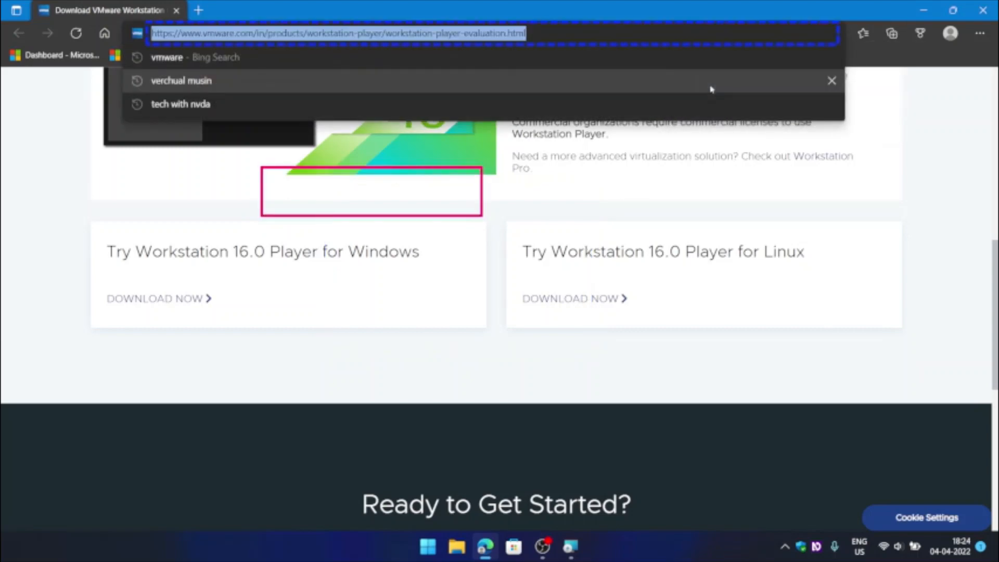
key("alt+Tab")
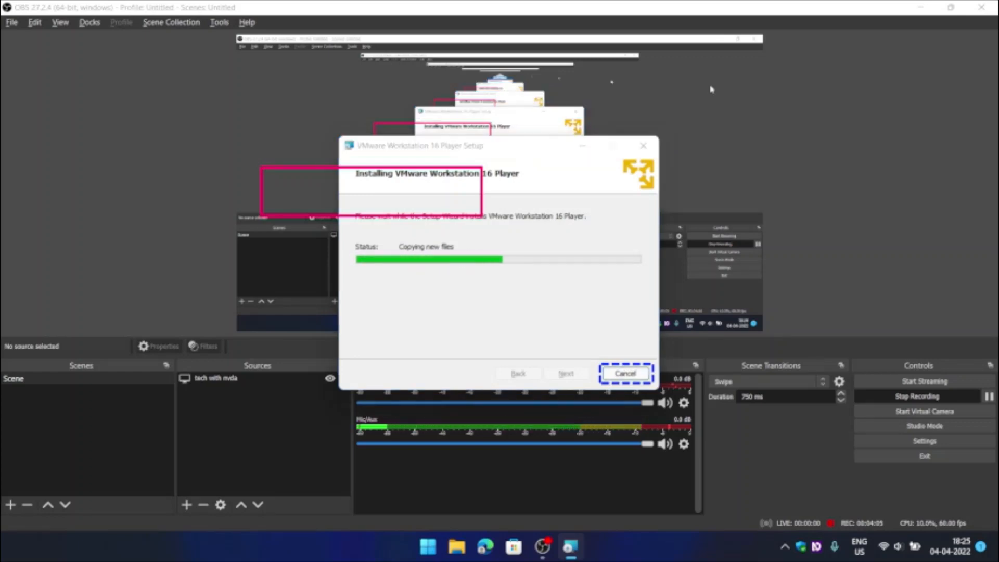
key("alt+Tab")
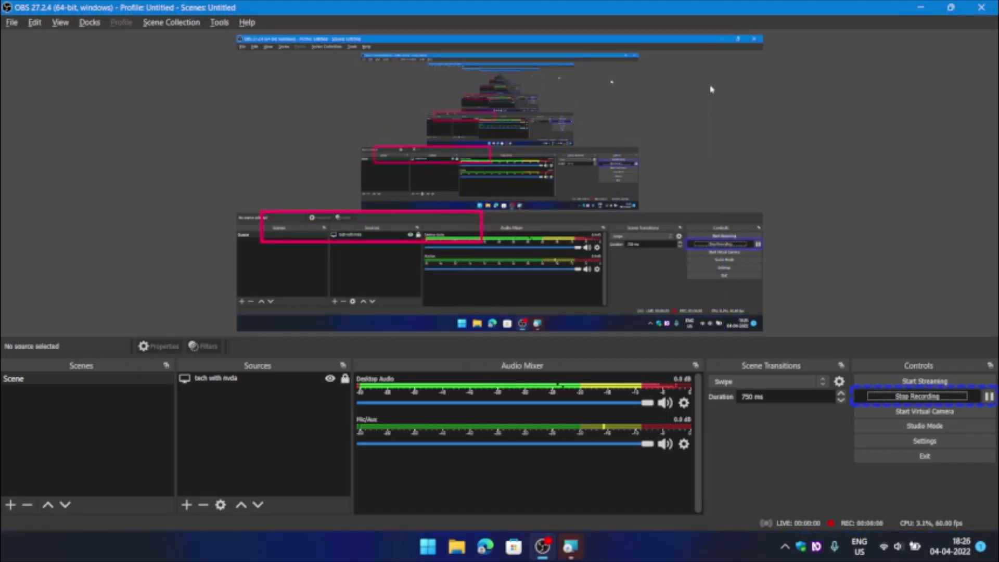
Return to the VMware Player setup, finish the wizard, and go through the choices of its system restart prompt
key("alt+Tab")
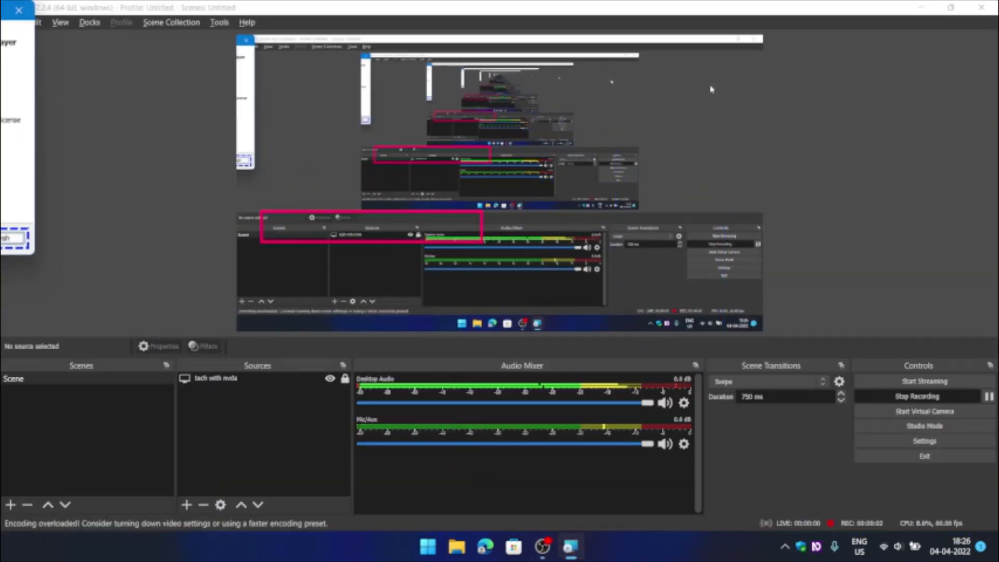
key("super+d")
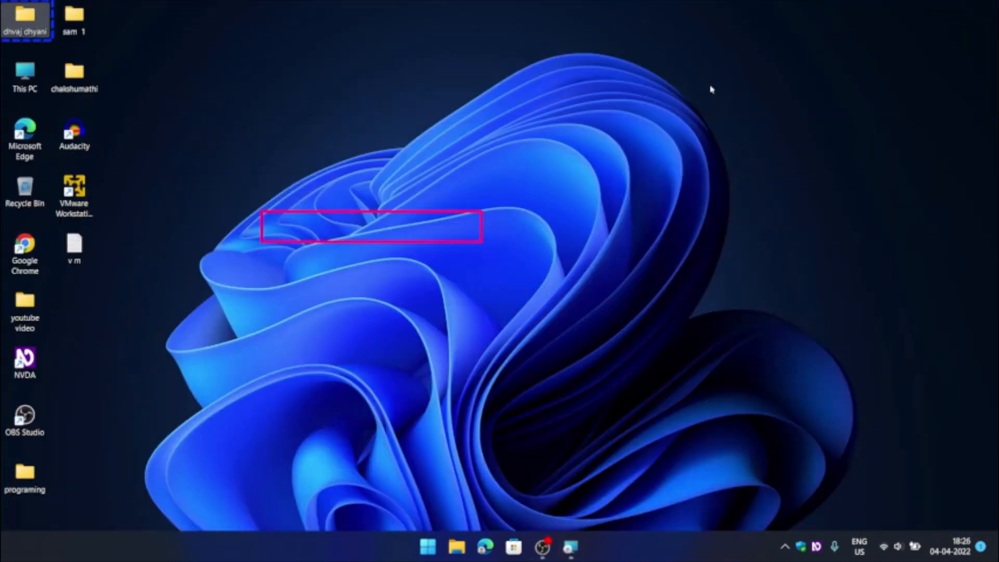
key("alt+Tab")
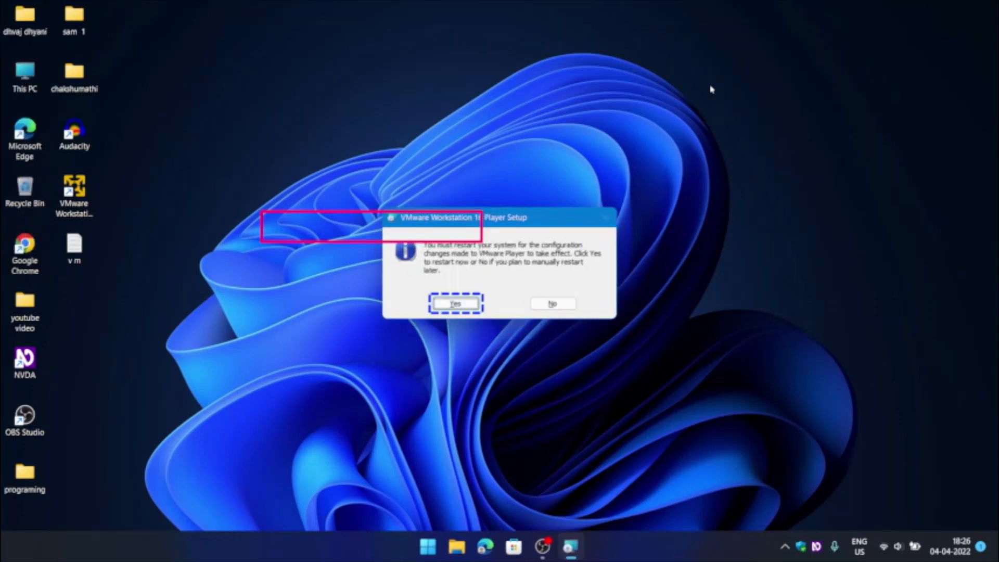
key("Tab")
key("Tab")
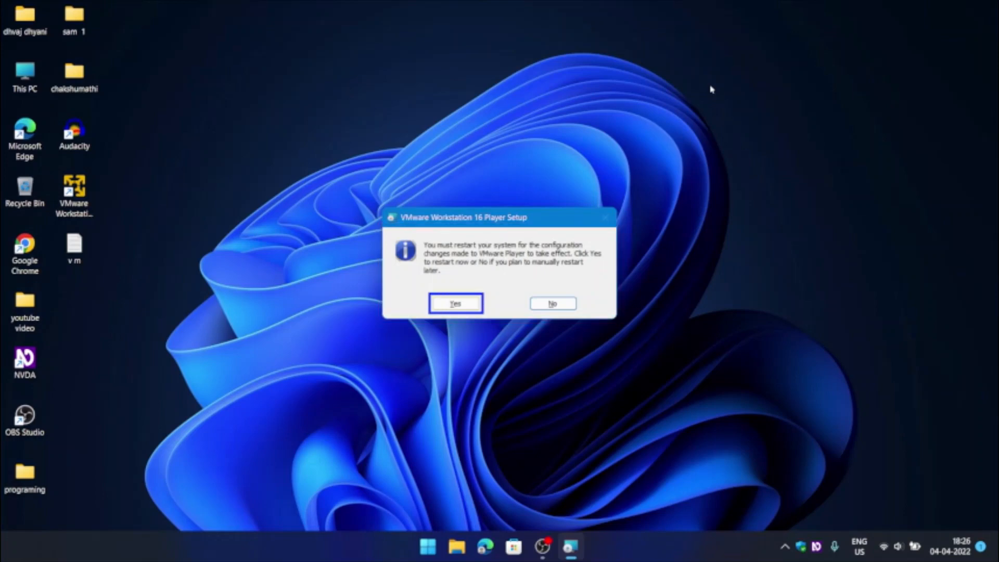
key("Insert+KP_6")
key("Insert+KP_6")
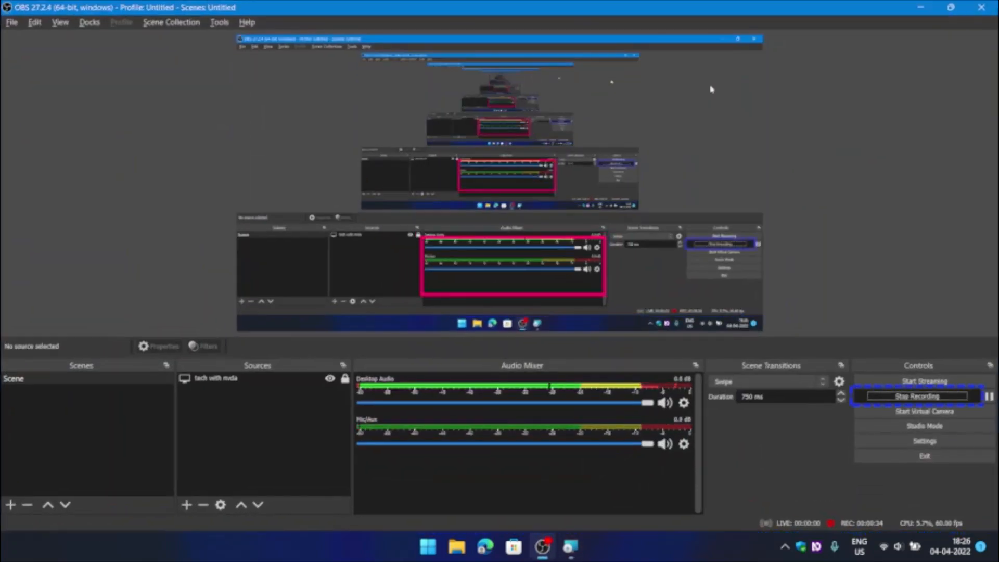
Launch VMware Workstation 16 Player from its desktop shortcut
key("super+d")
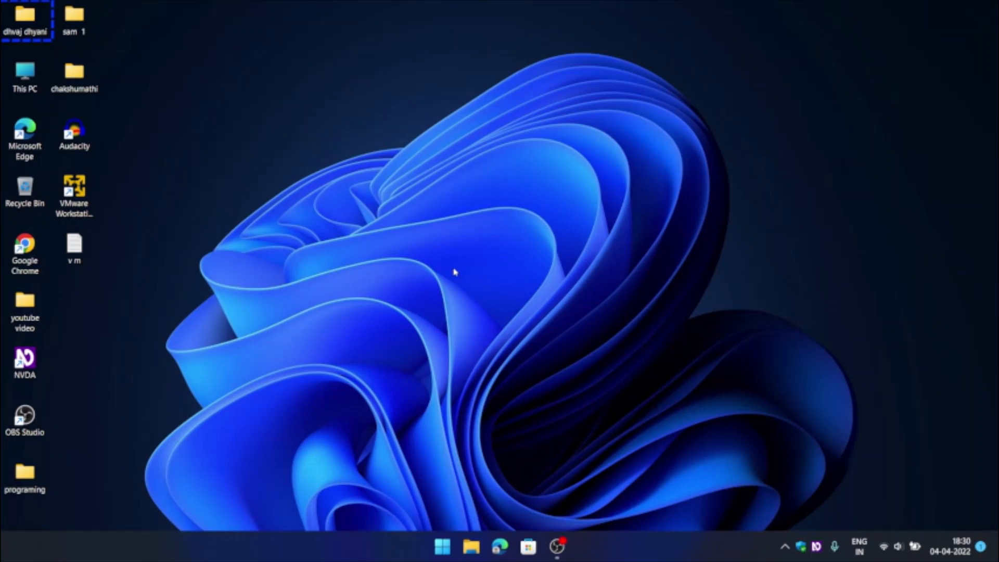
key("v")
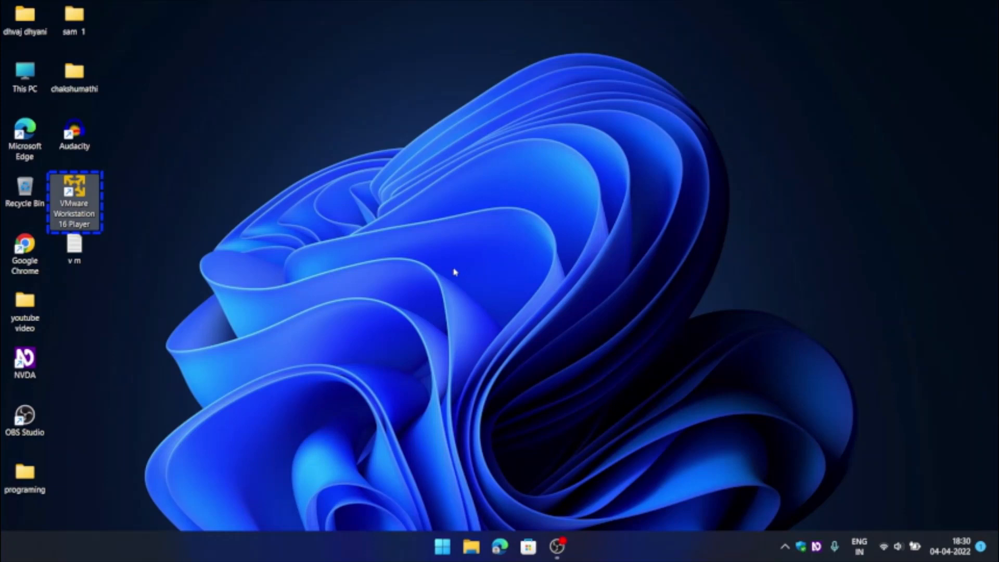
key("Return")
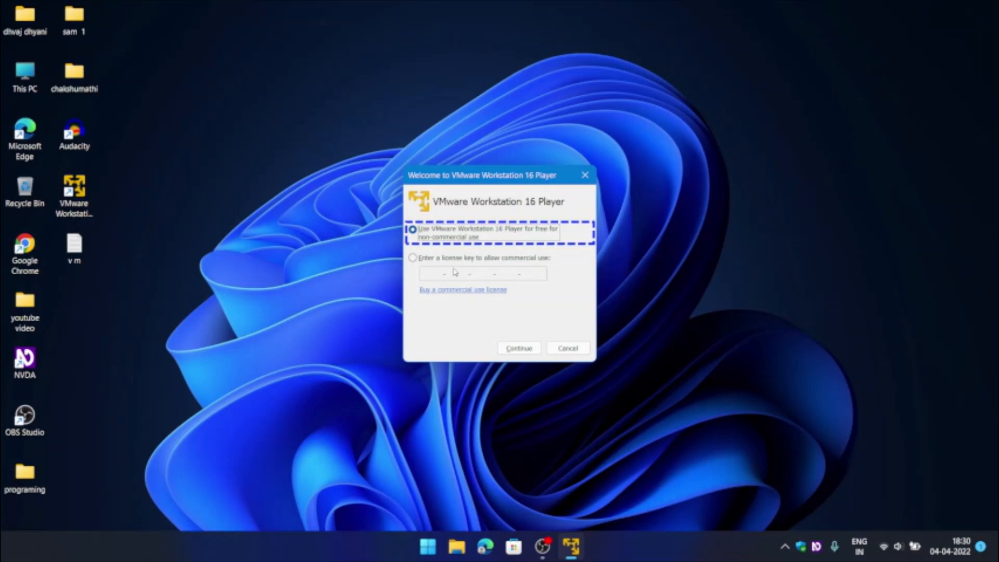
Keep the free non-commercial use option for VMware Workstation 16 Player, continue, and finish the welcome dialog
key("Tab")
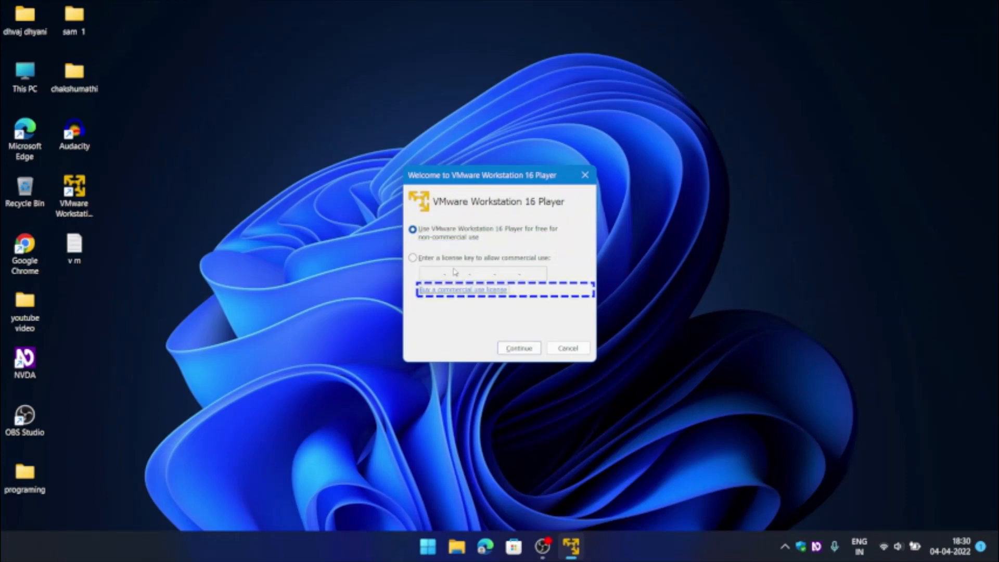
key("Tab")
key("Return")
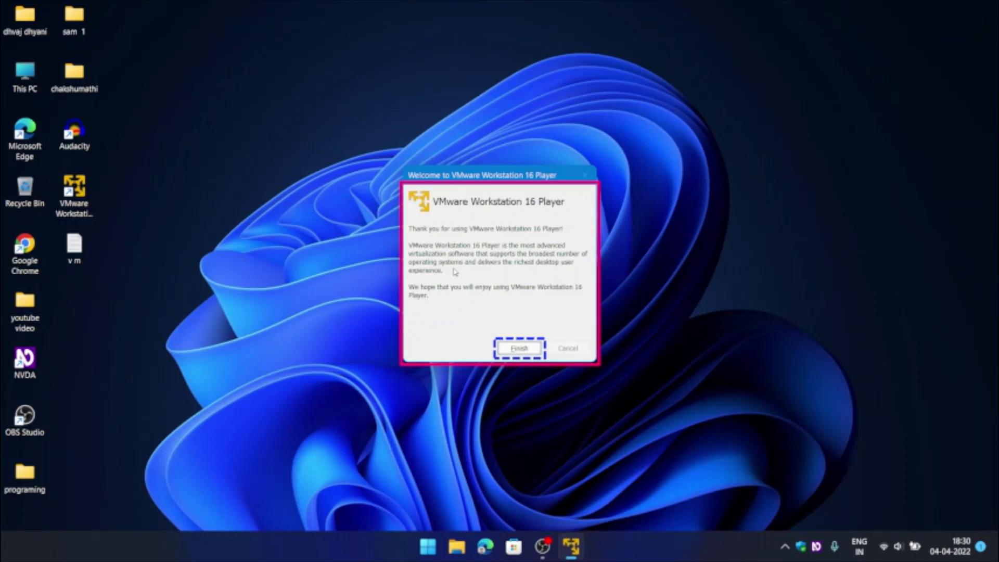
key("Return")
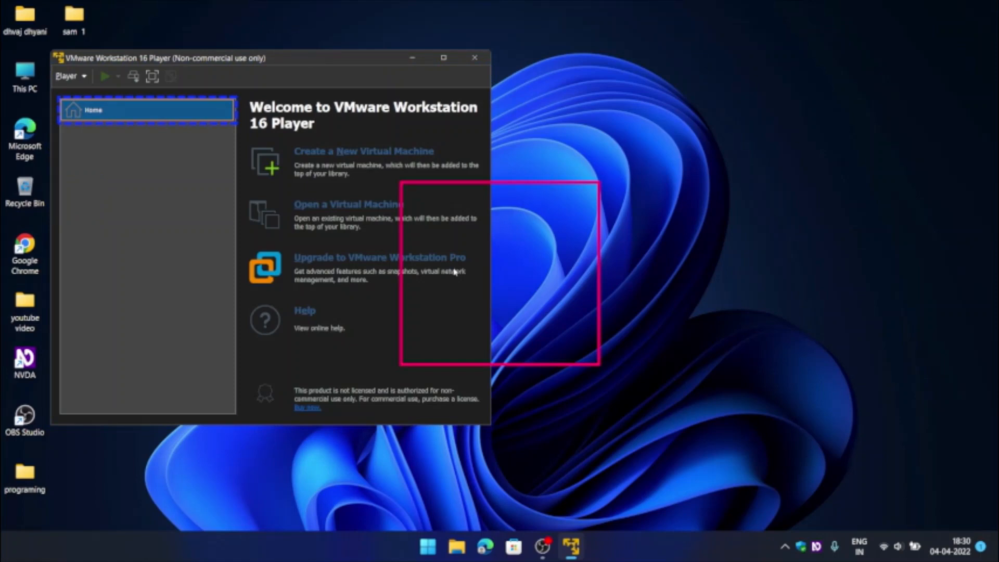
Maximize the Player window and look through the actions offered on its home page, down to the license purchase link
key("alt+space")
key("x")
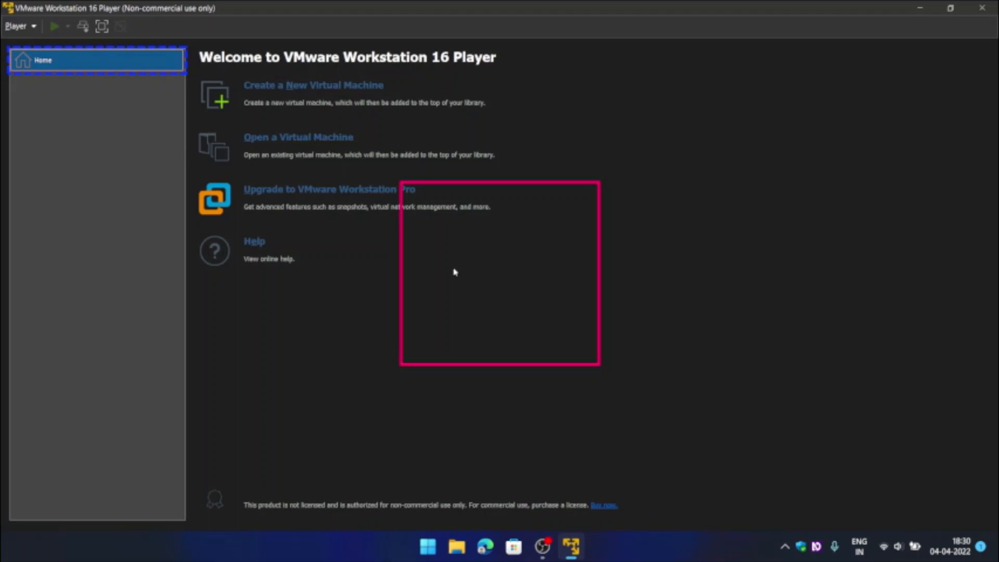
key("Tab")
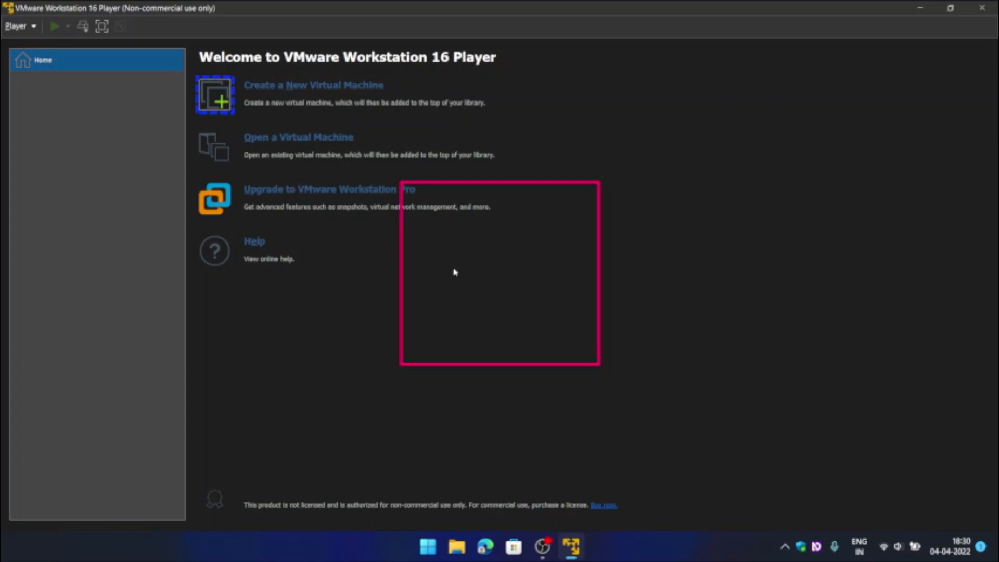
key("Down")
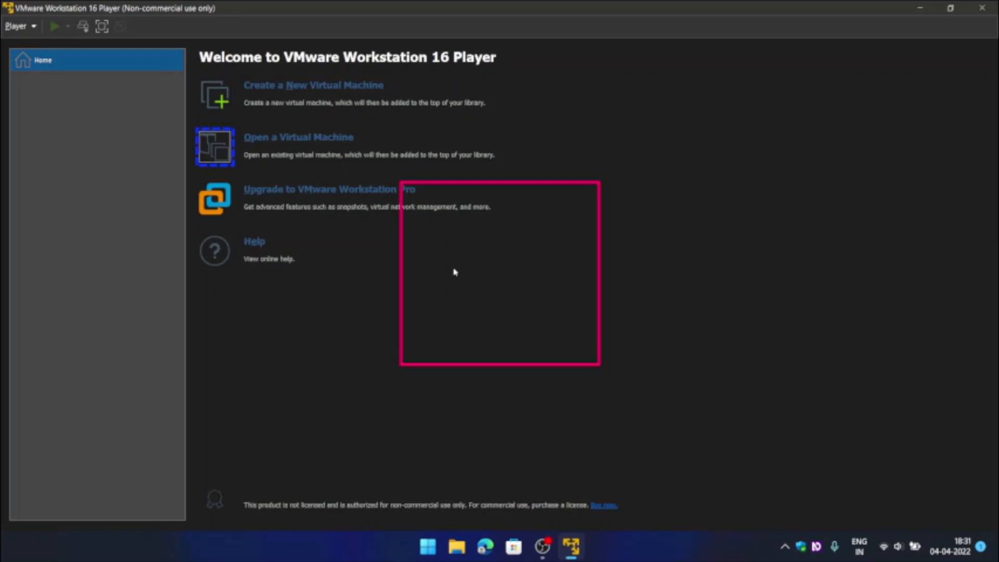
key("Down")
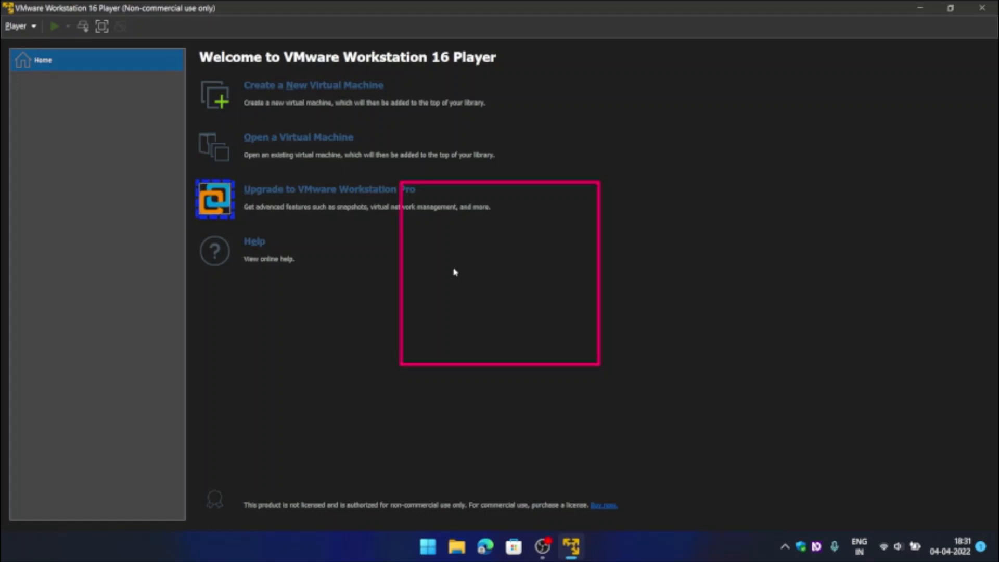
key("Down")
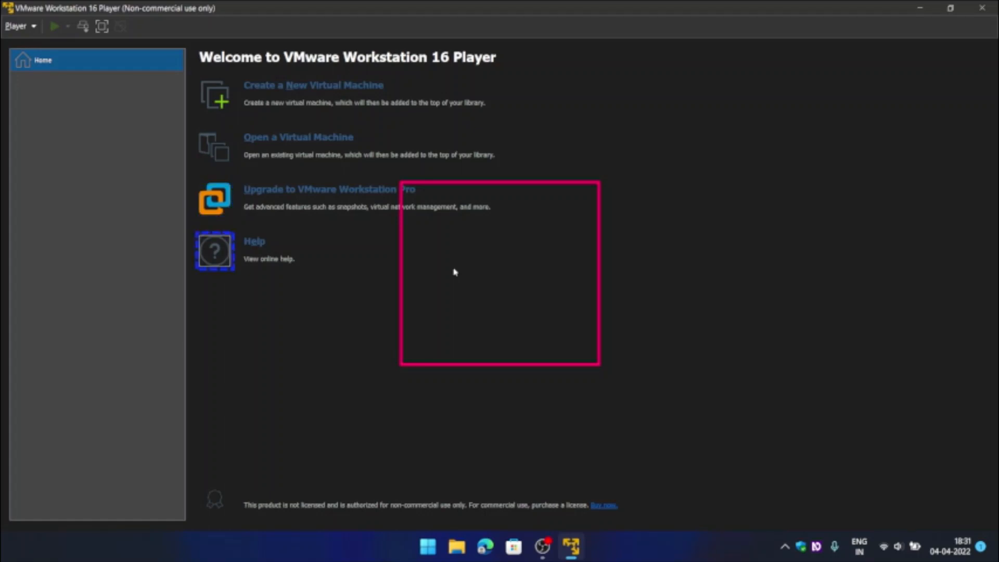
key("Down")
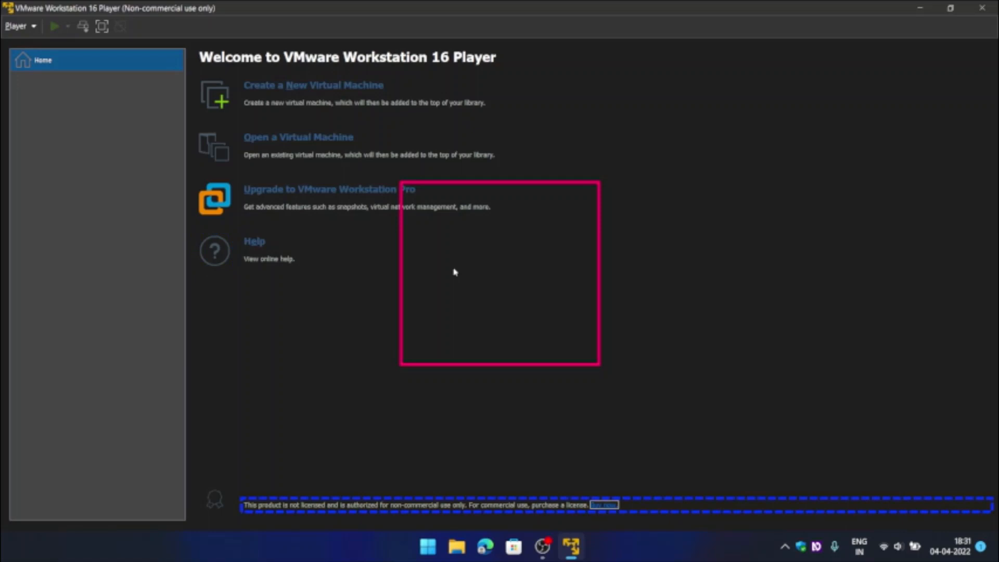
Open the New Virtual Machine Wizard, examine the install source options for the guest operating system, and cancel the wizard
key("Tab")
key("Tab")
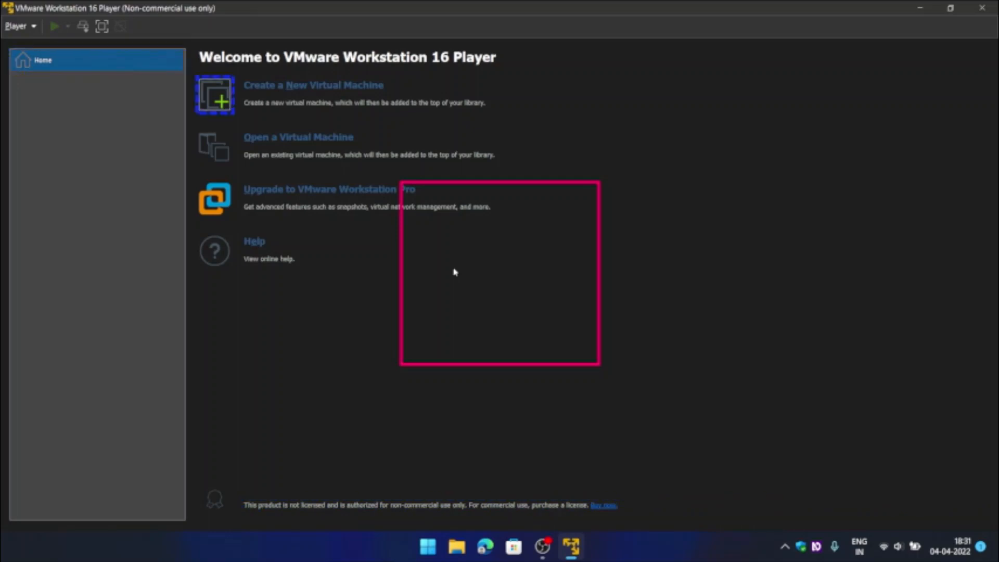
key("Return")
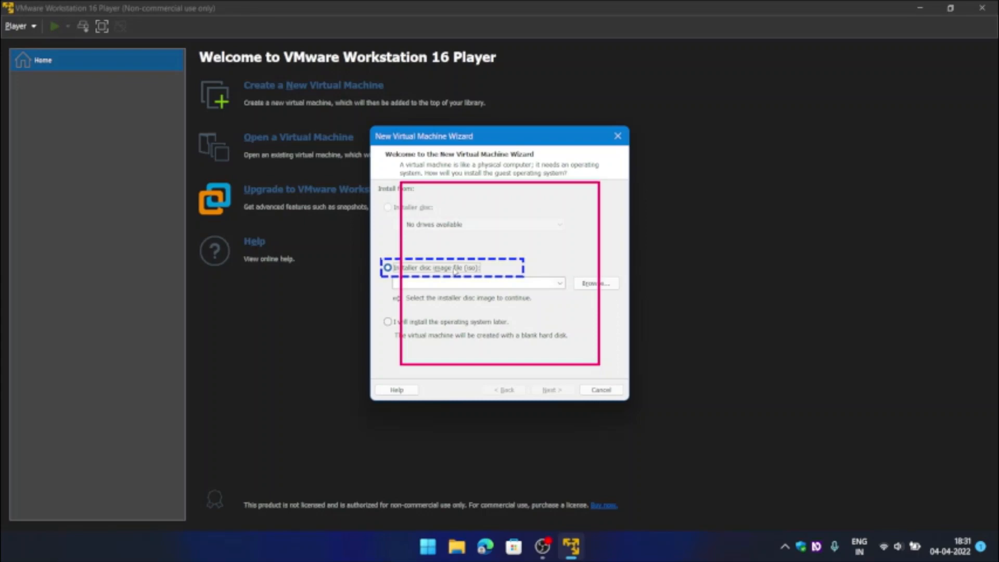
key("Tab")
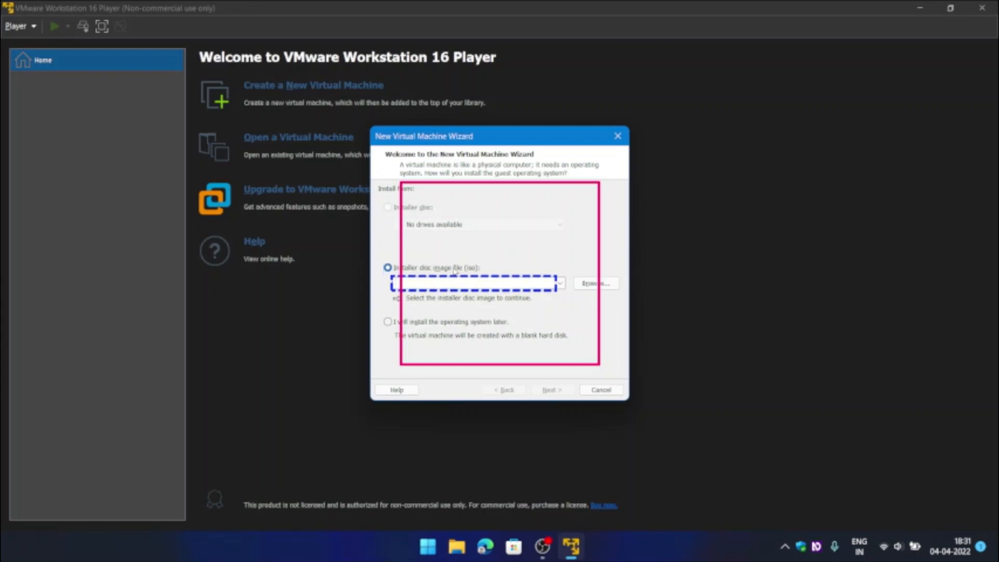
key("Tab")
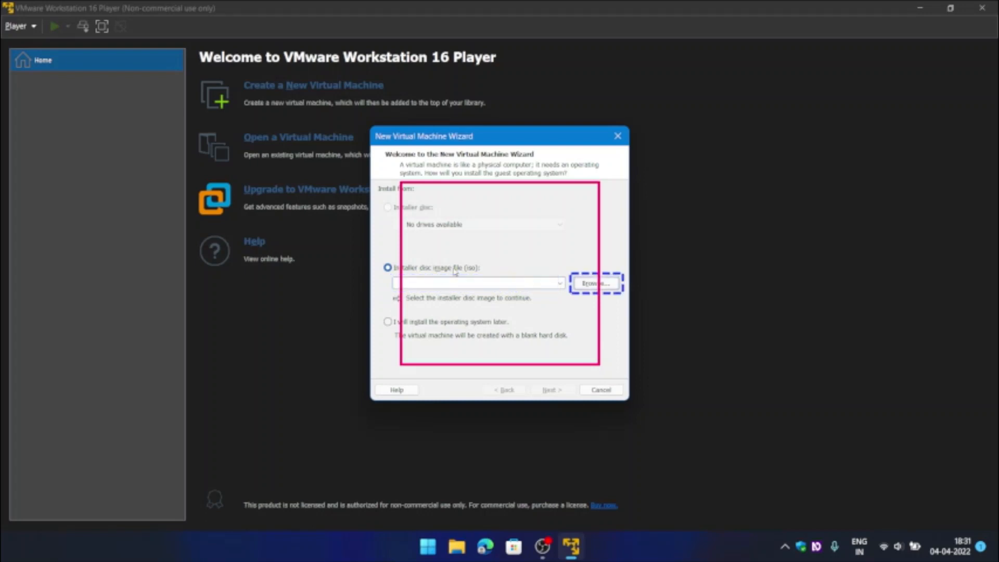
key("Tab")
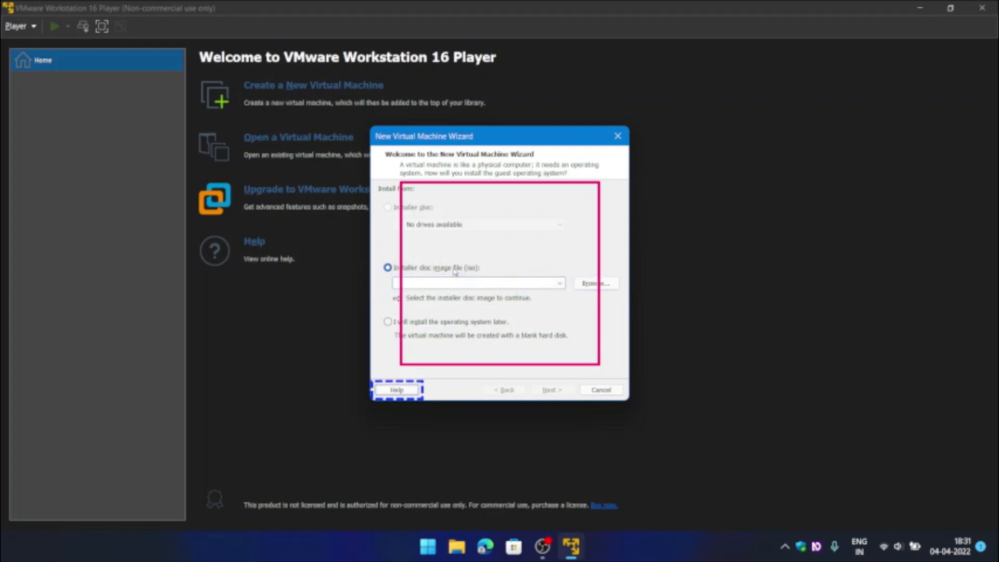
key("Tab")
key("Tab")
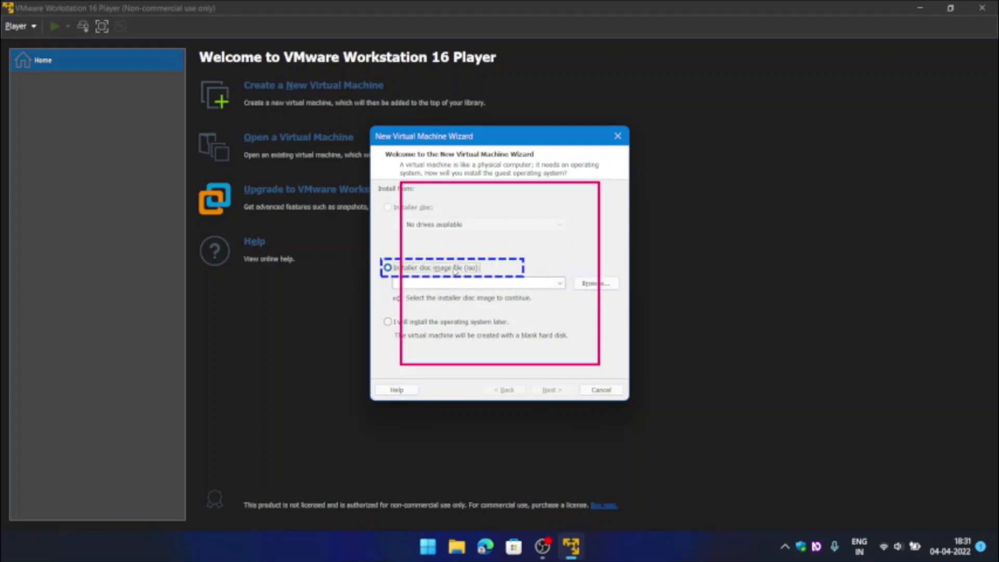
key("Tab")
key("Tab")
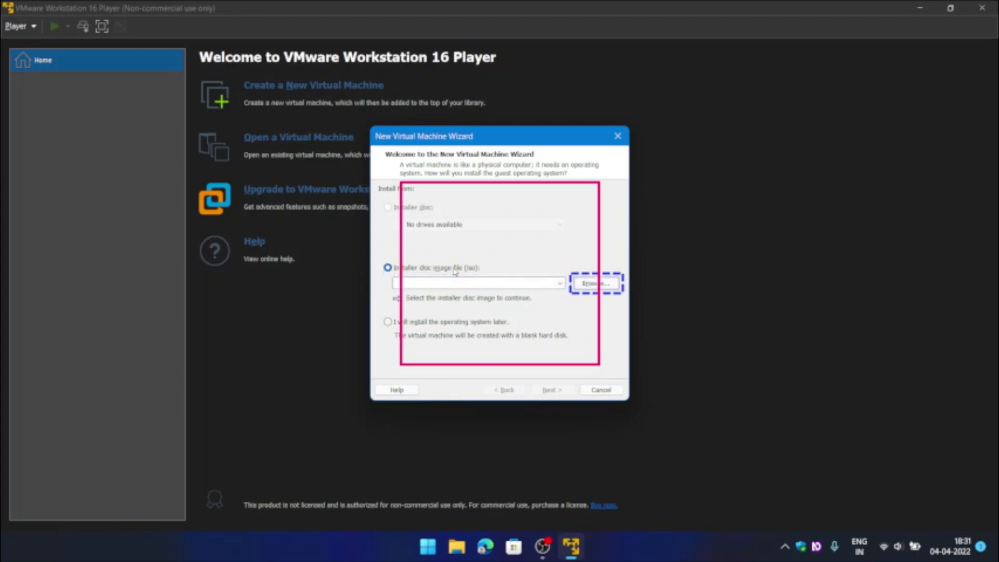
key("shift+Tab")
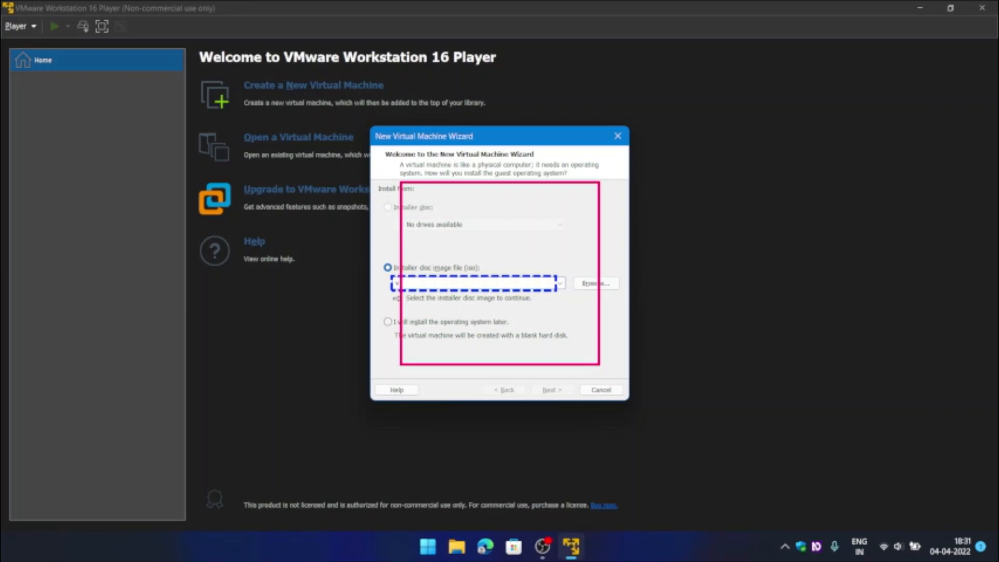
key("Tab")
key("Tab")
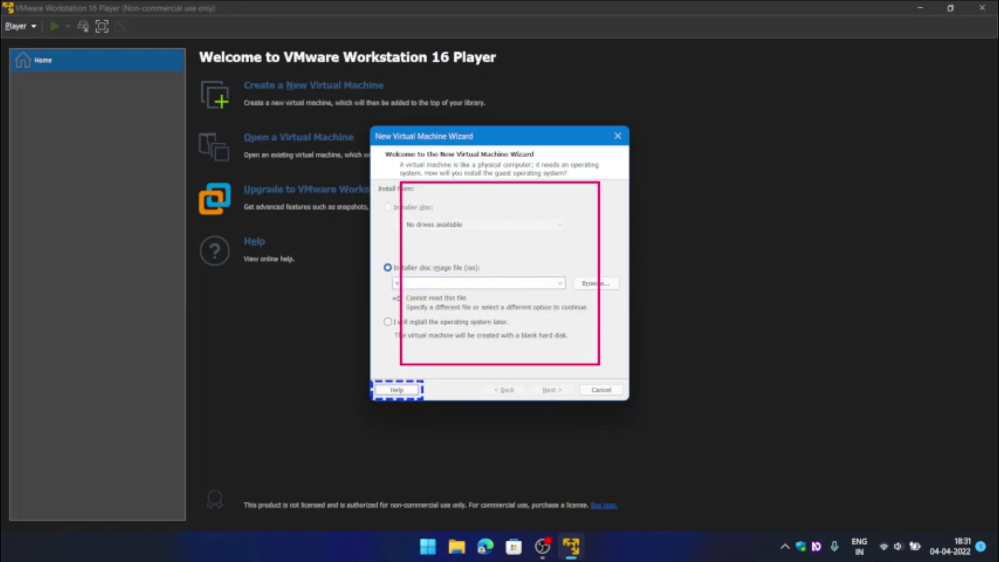
key("Tab")
key("Return")
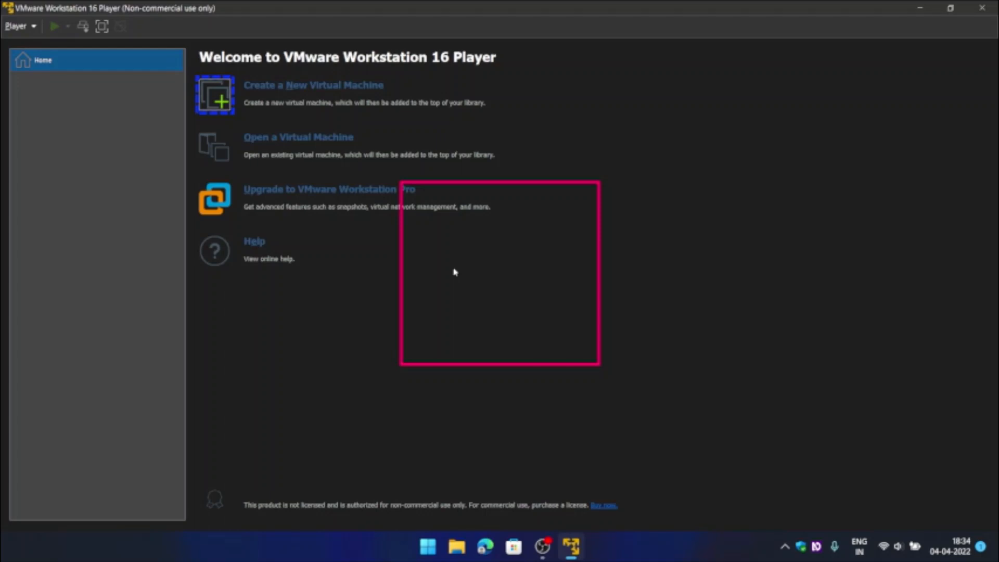
key("alt+Tab")
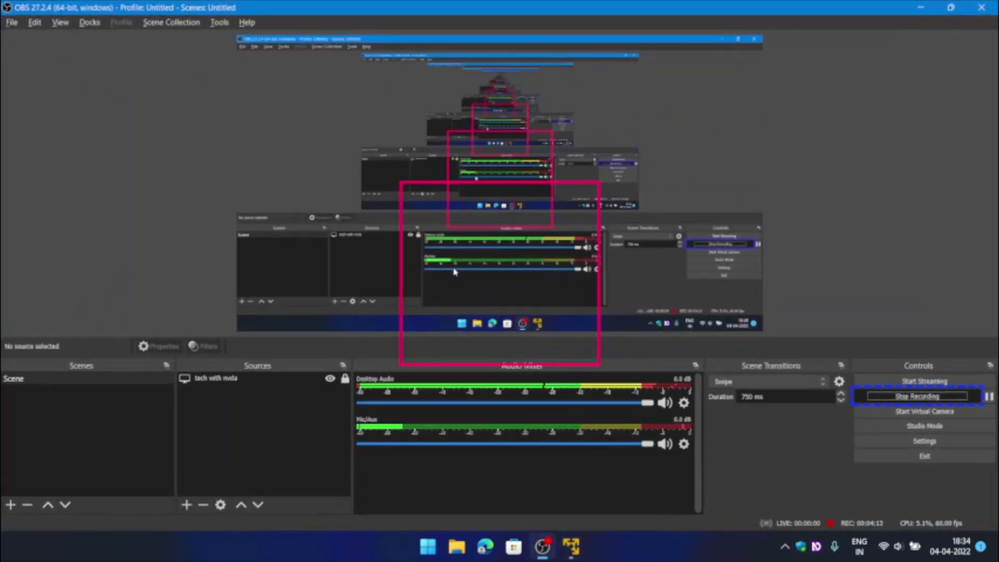